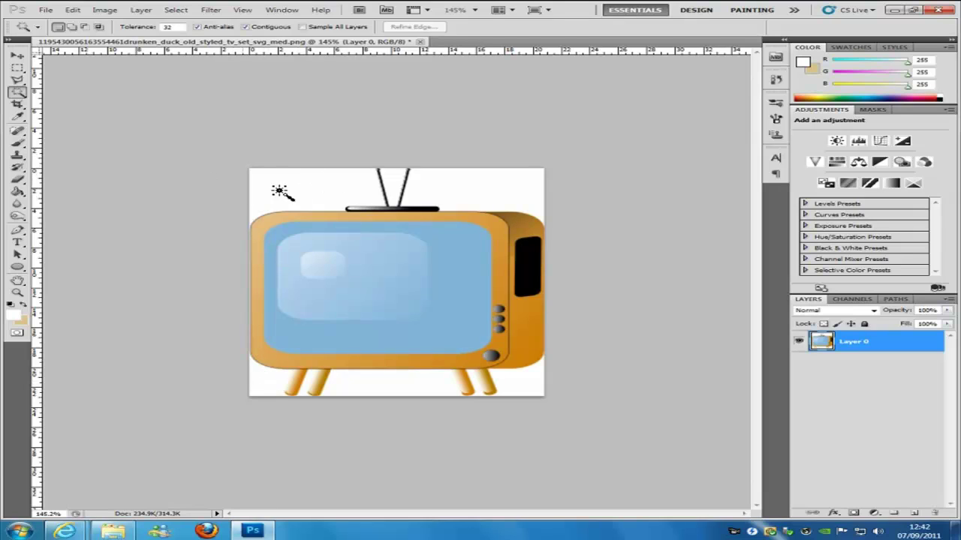
Magic Wand the white background at the TV's top right, adding the white area by the right leg
click(523, 180)
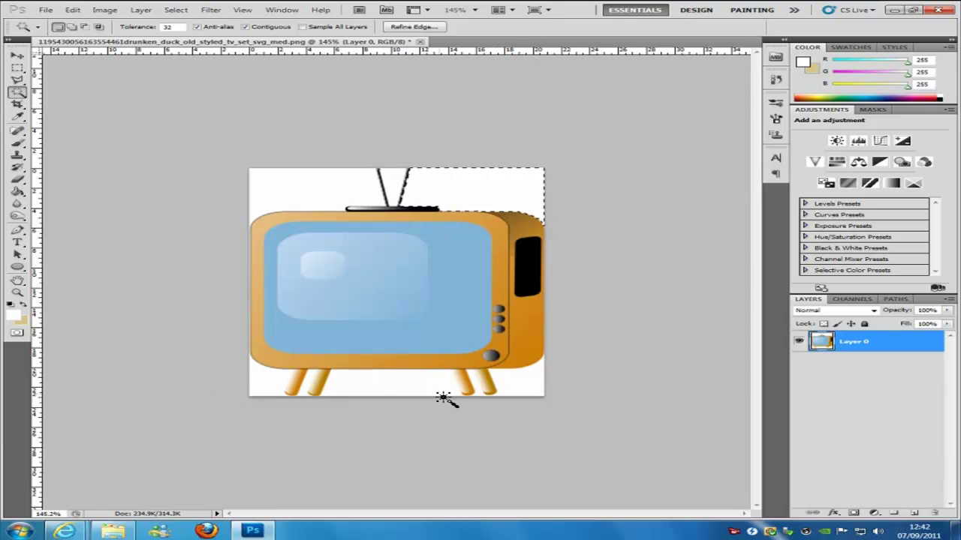
key(shift)
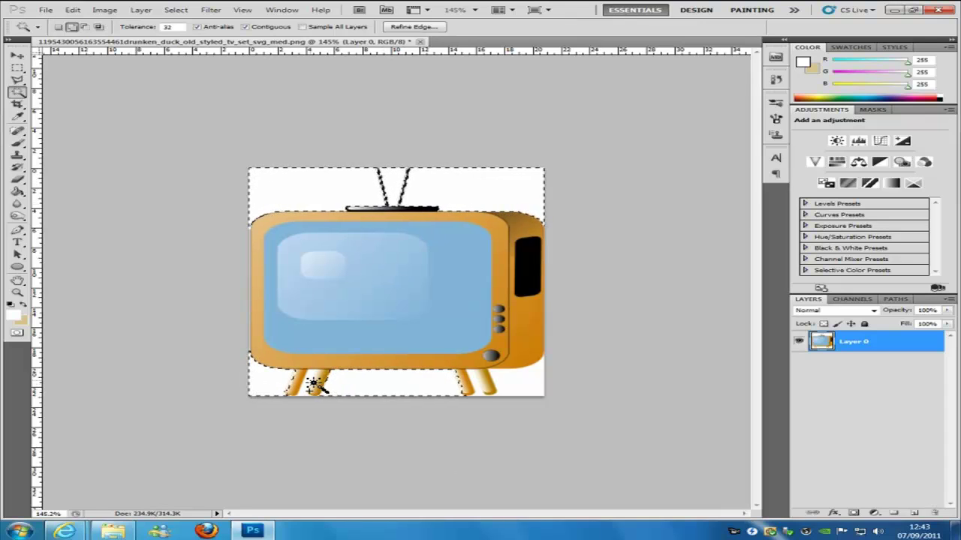
shift+click(515, 386)
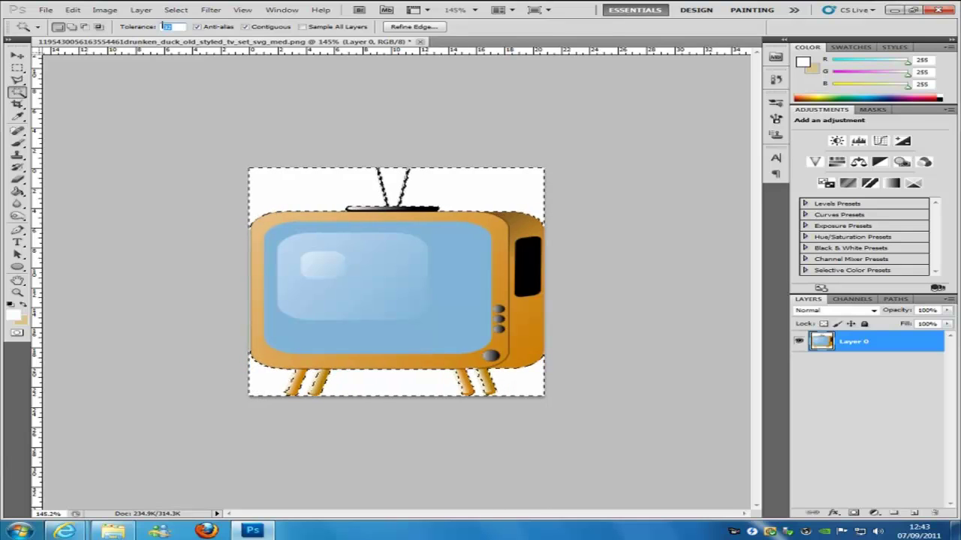
Clear the selection and test-select the white background on the left and right of the antenna
text(100)
click(404, 84)
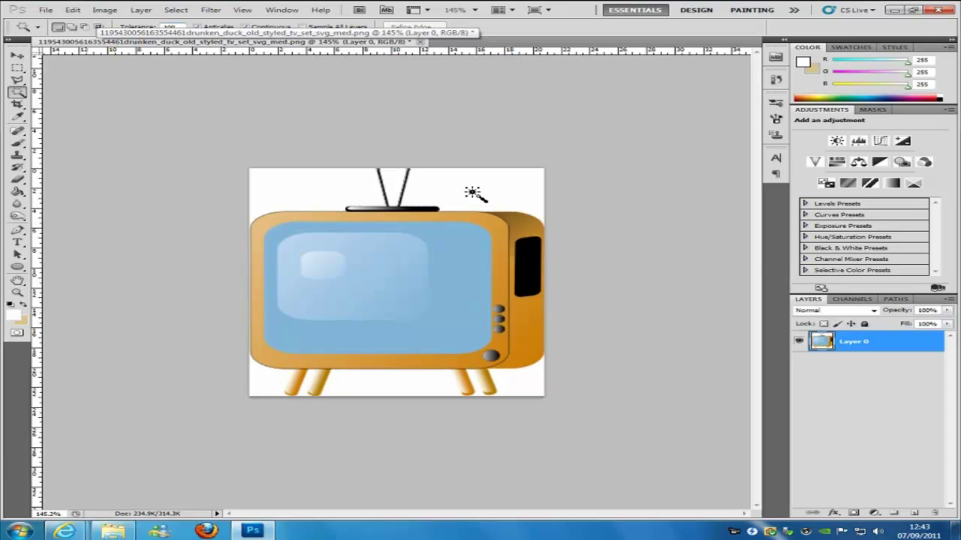
click(275, 191)
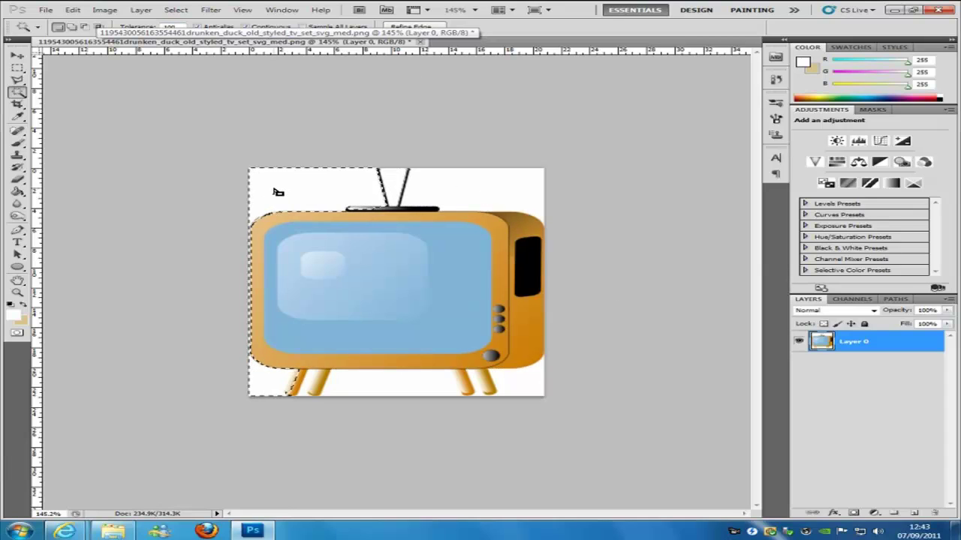
shift+click(465, 197)
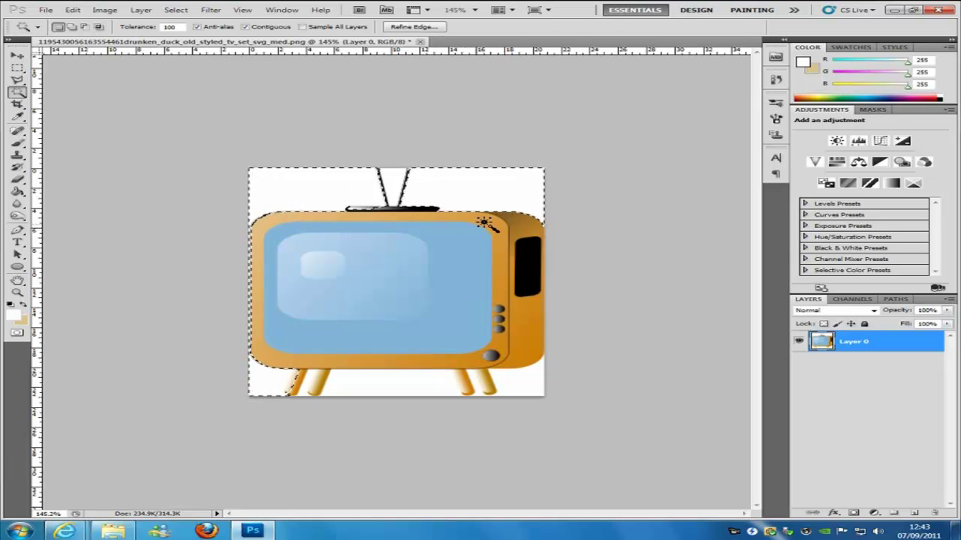
scroll(446, 201, up, 3)
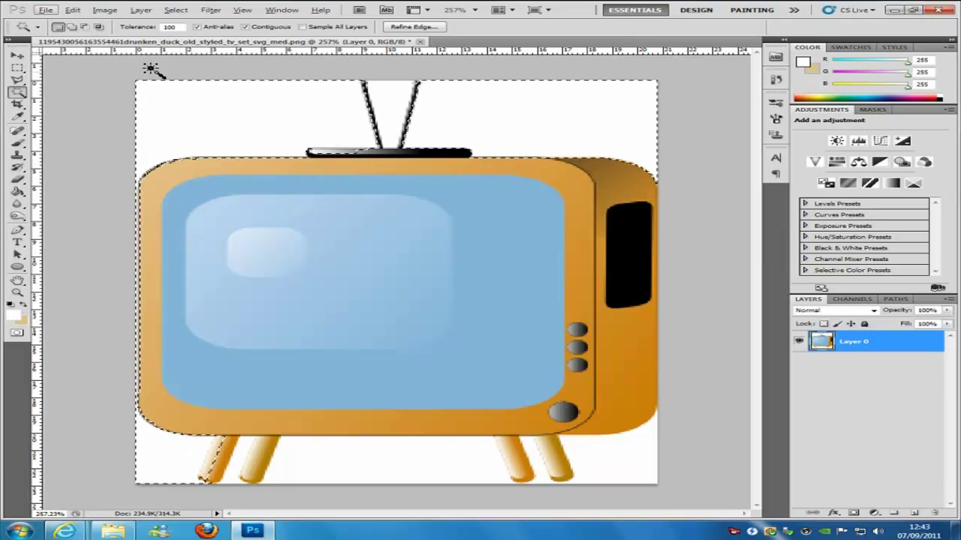
Change the Magic Wand tolerance to 32, then to 20
double_click(166, 27)
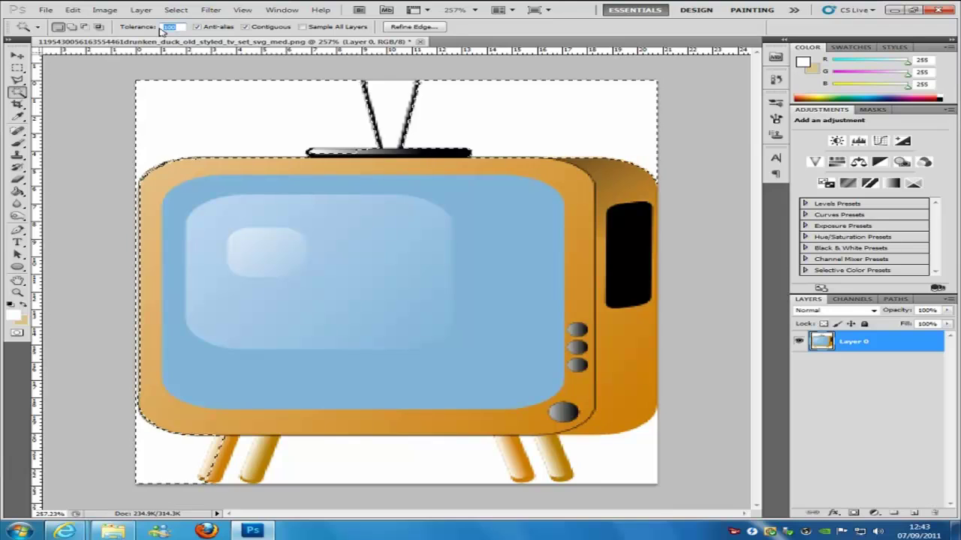
text(32)
key(Return)
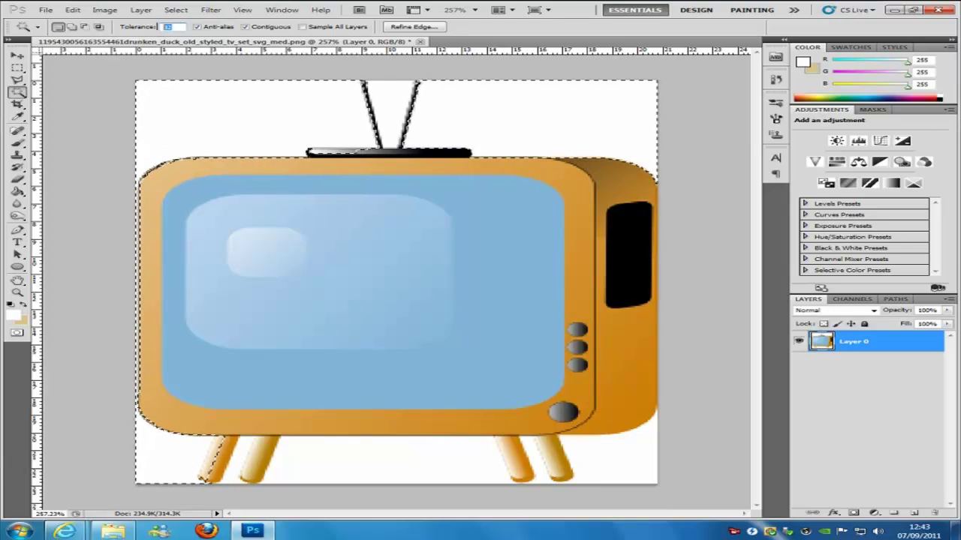
text(20)
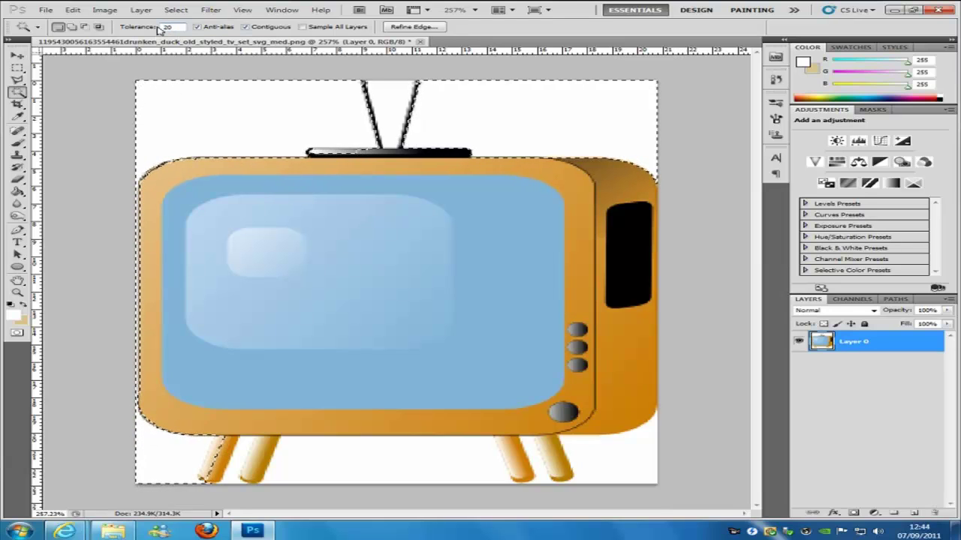
Reselect the white background at tolerance 20, adding the antenna-rod gap and gaps between both leg pairs
key(ctrl+d)
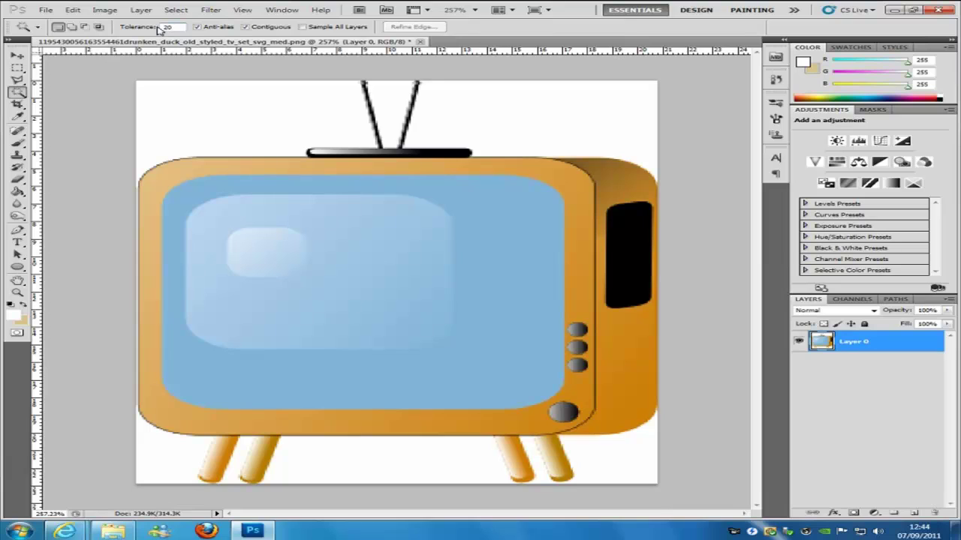
click(323, 142)
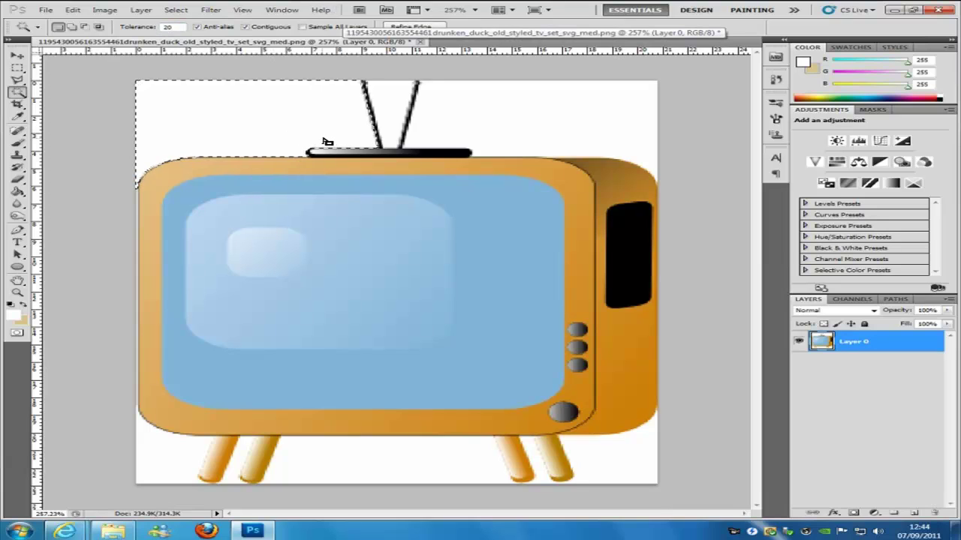
shift+click(391, 99)
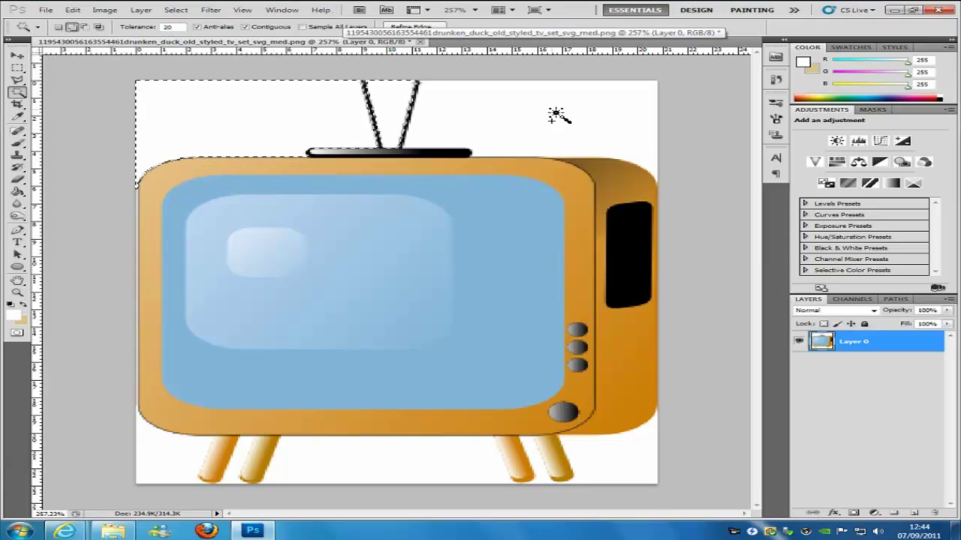
shift+click(542, 461)
shift+click(241, 461)
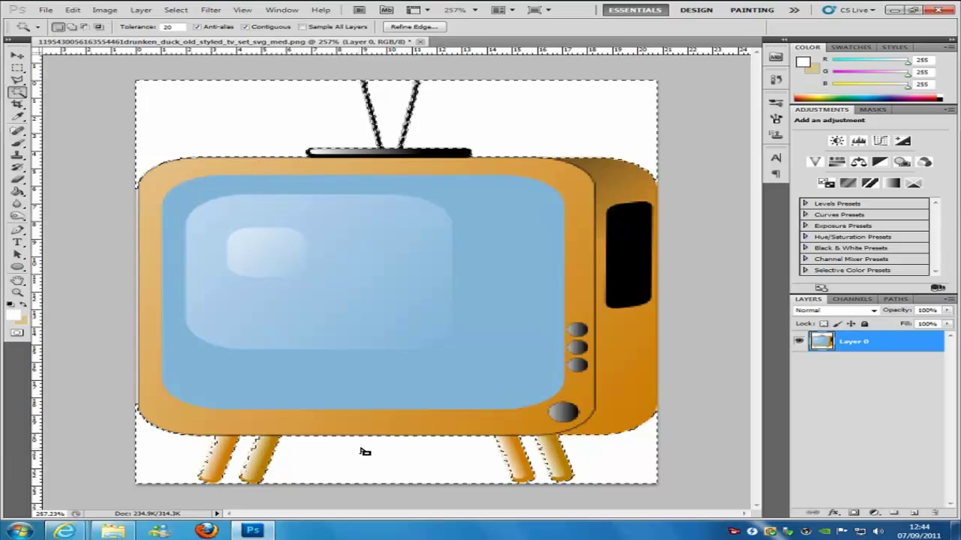
scroll(379, 446, down, 3)
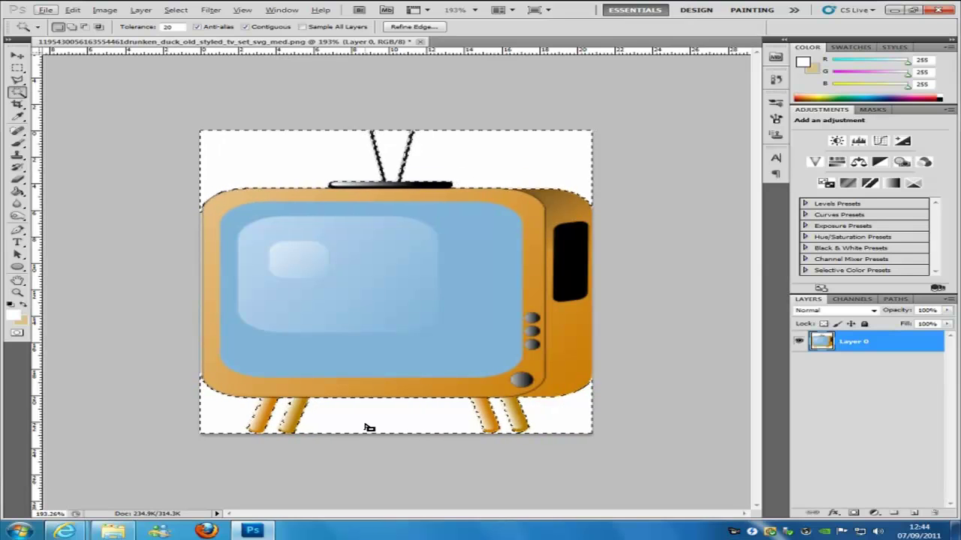
scroll(255, 465, up, 4)
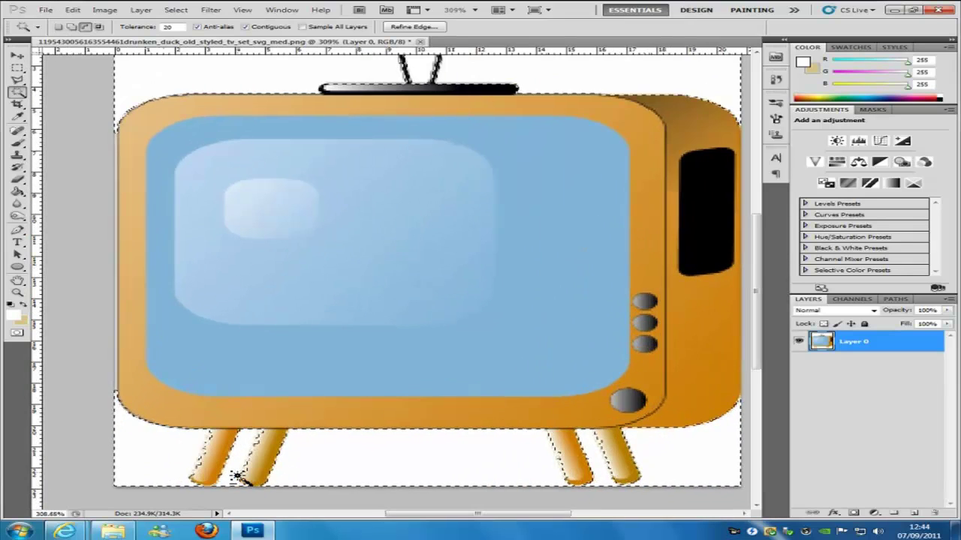
scroll(255, 462, up, 1)
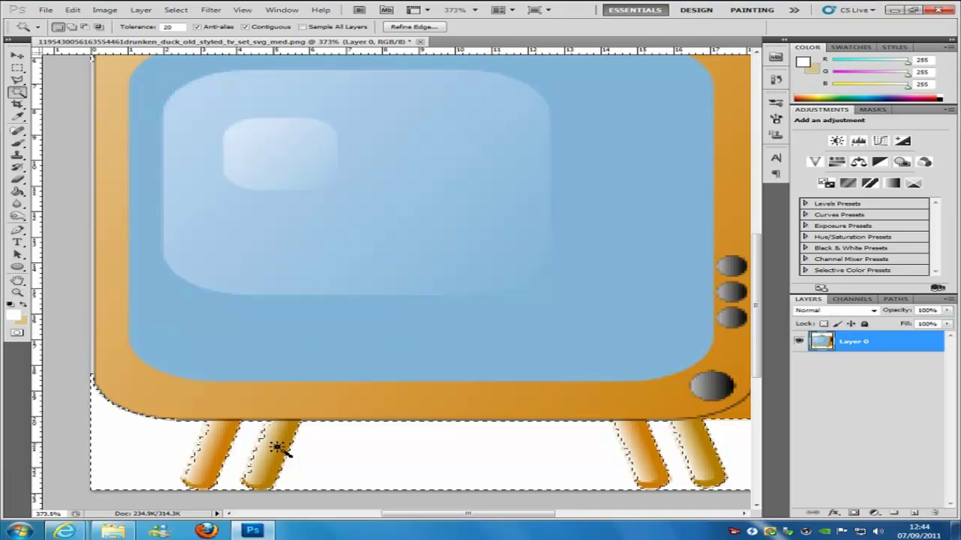
scroll(330, 424, down, 3)
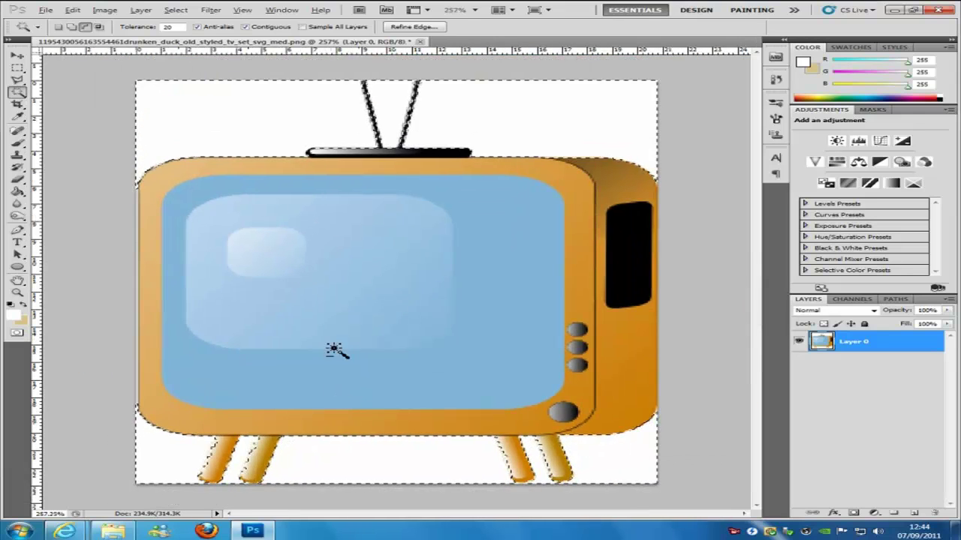
scroll(342, 346, down, 1)
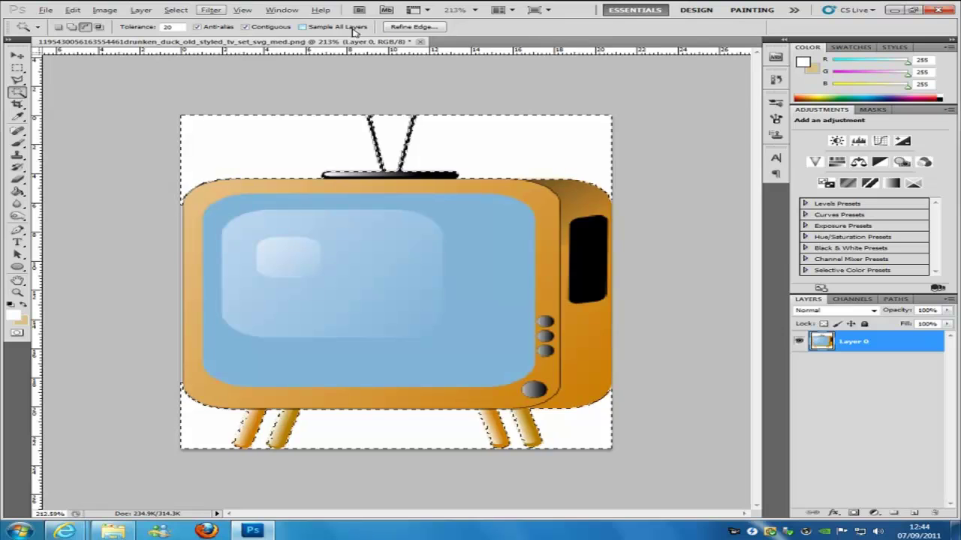
scroll(380, 193, down, 2)
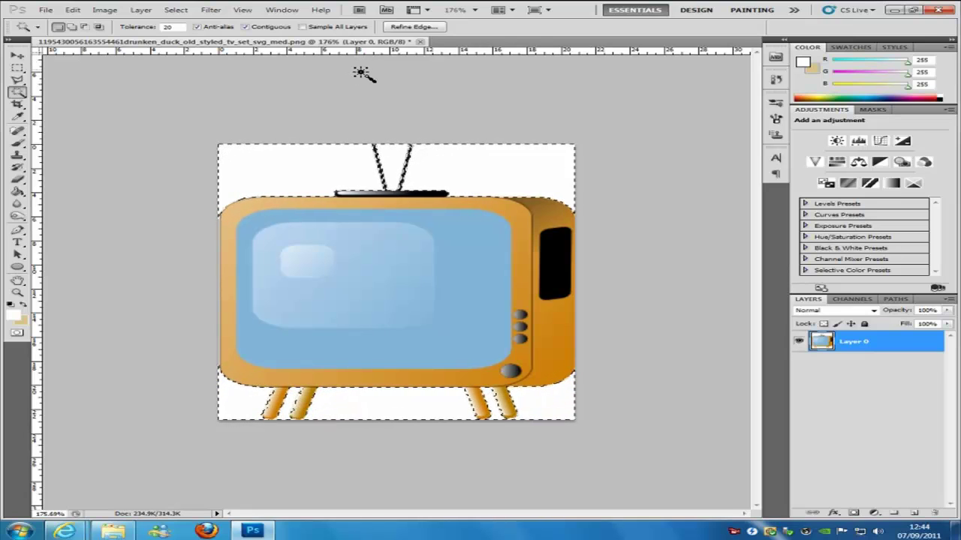
In Refine Edge, keep Marching Ants view, enable Smart Radius, set radius 1.7 px and feather 0.9 px
click(418, 28)
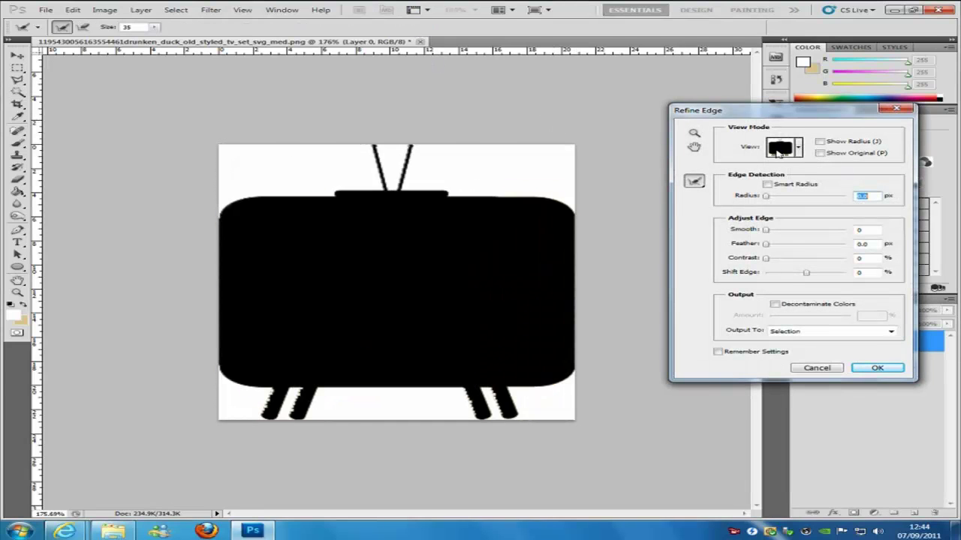
click(800, 150)
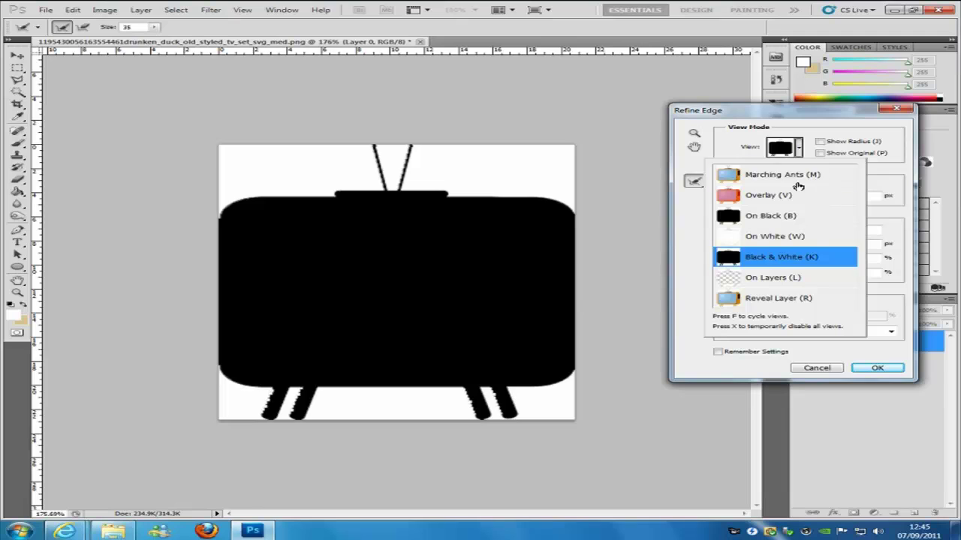
click(894, 138)
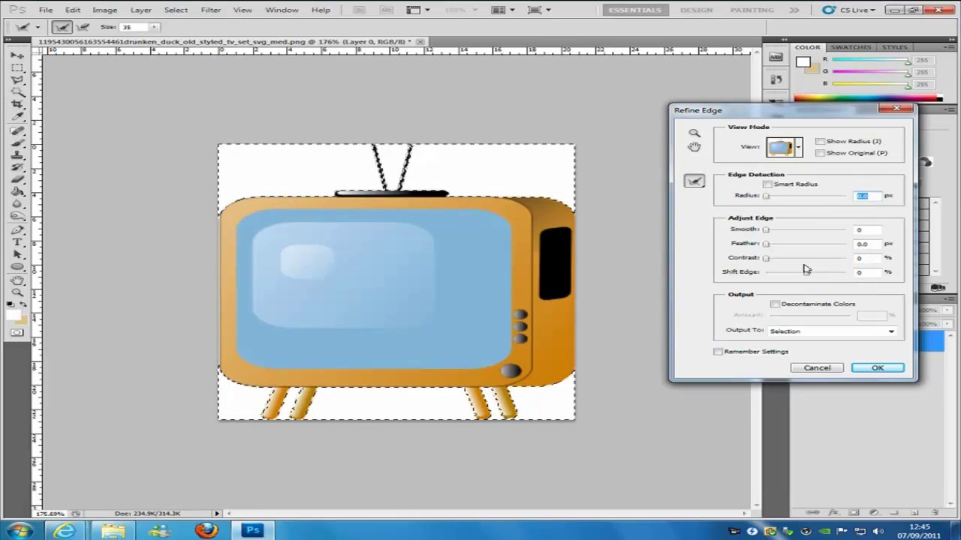
click(767, 186)
drag(766, 197, 818, 197)
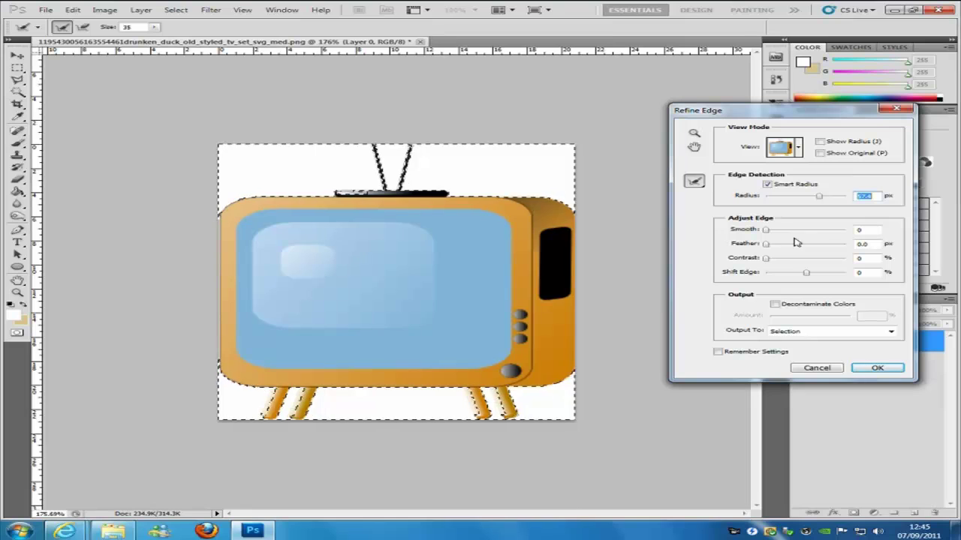
drag(764, 246, 769, 245)
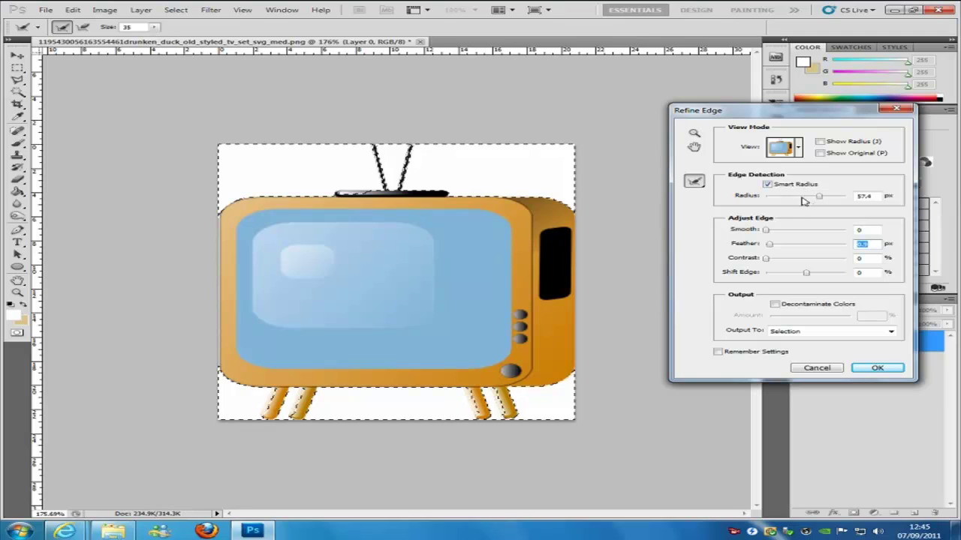
drag(820, 197, 777, 197)
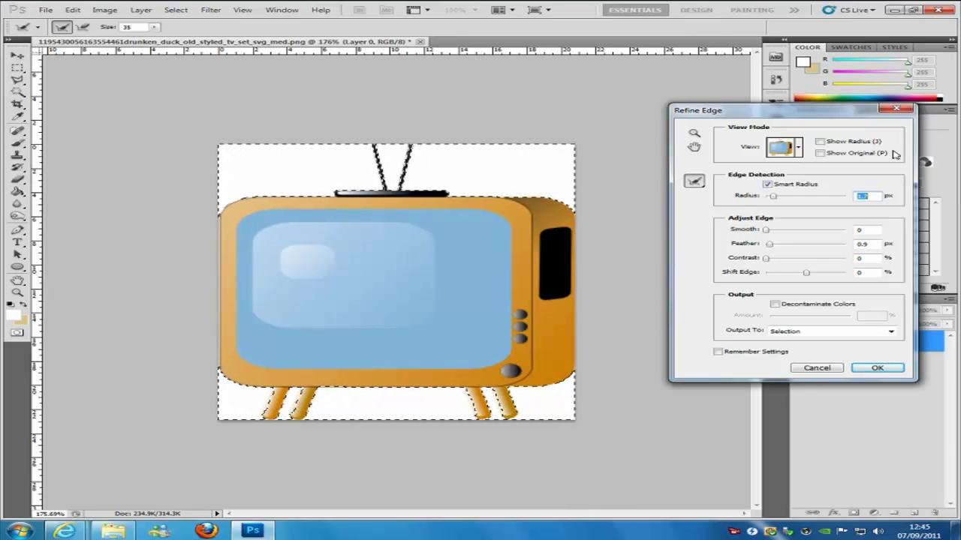
Output the refined selection to a new layer and make Layer 0 visible again
click(830, 334)
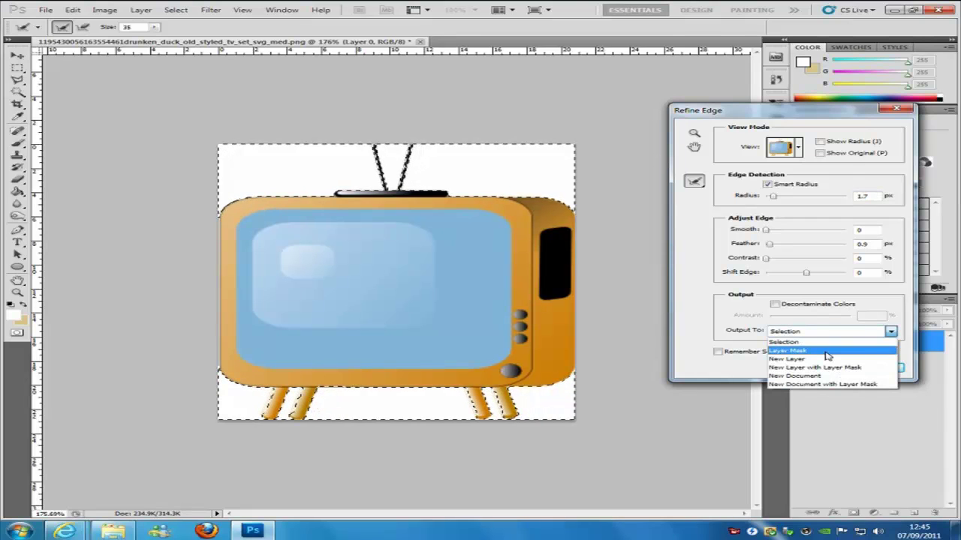
click(824, 361)
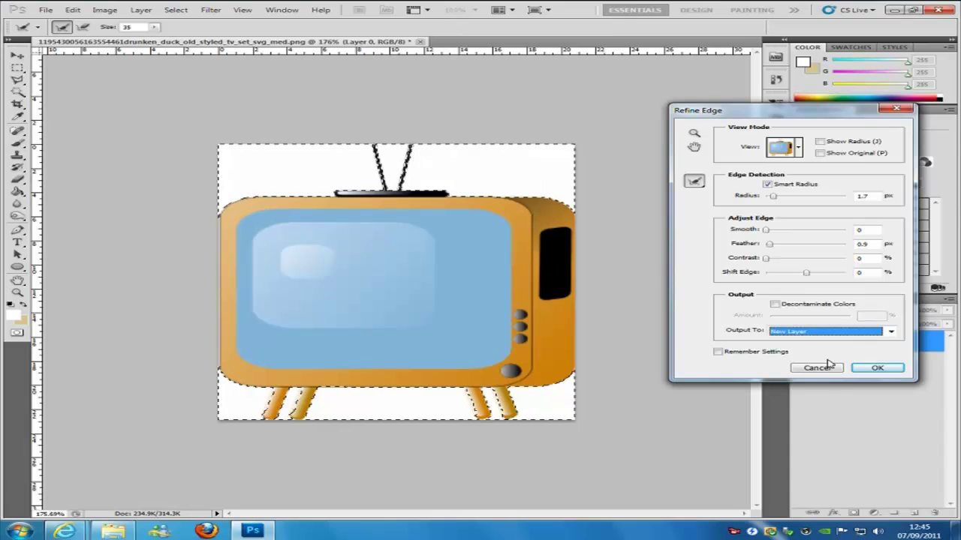
click(877, 368)
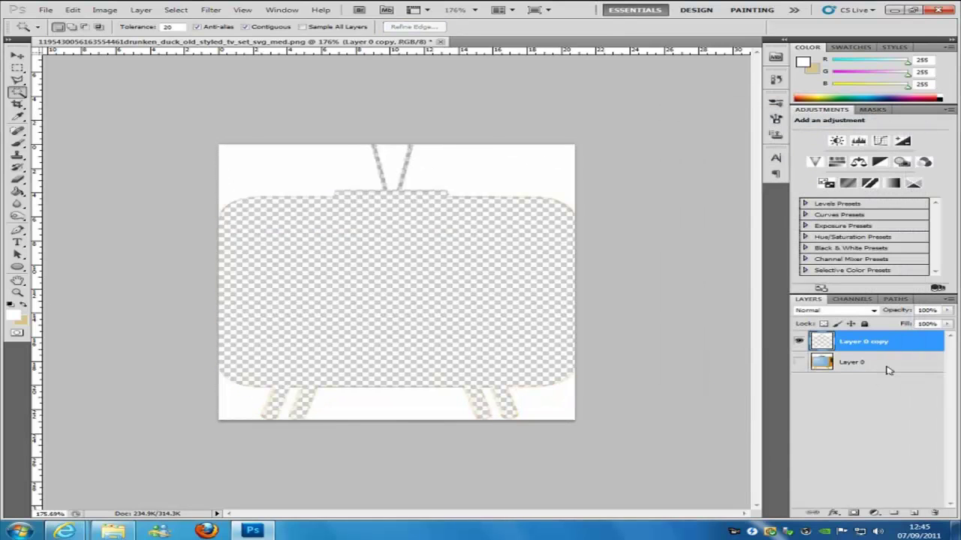
click(799, 362)
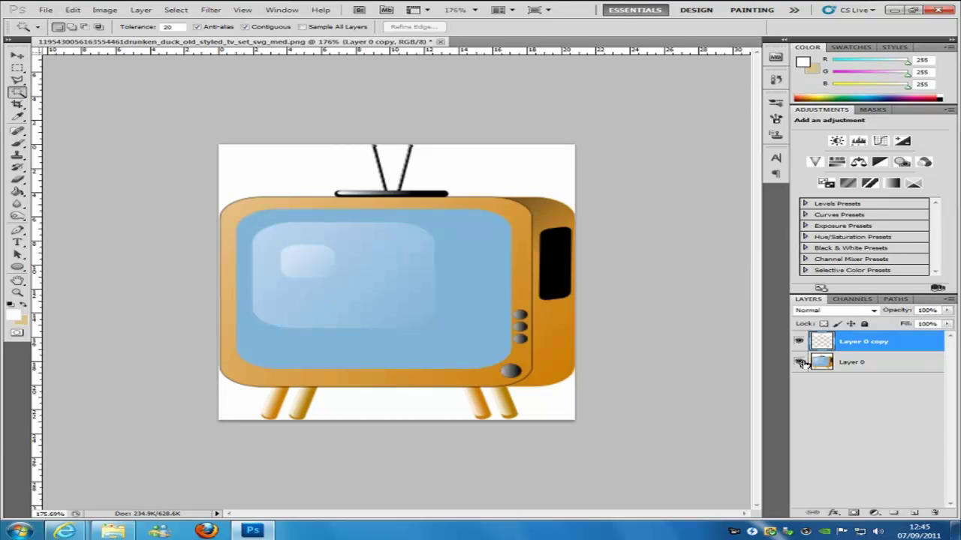
Hide and reshow Layer 0 to inspect the copy, then remove the empty Layer 0 copy
click(800, 362)
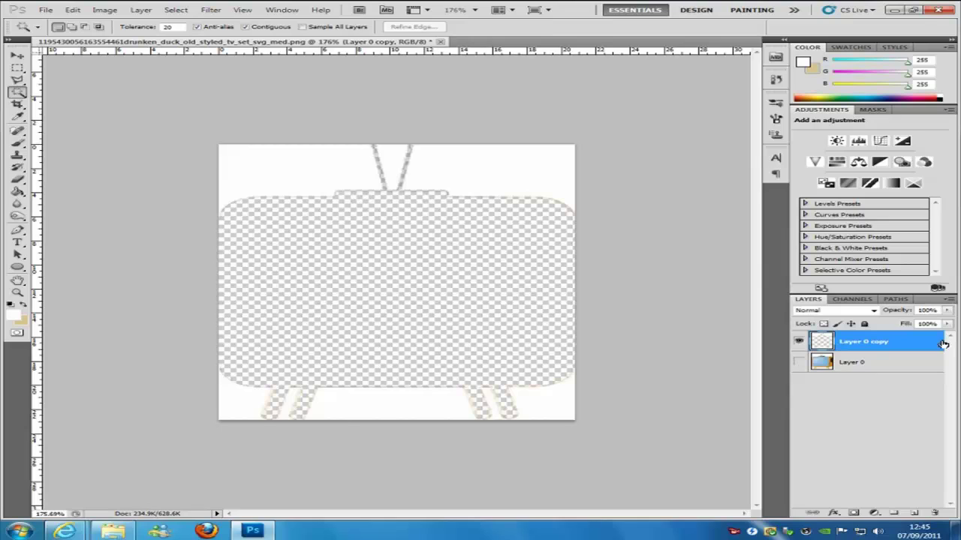
click(799, 362)
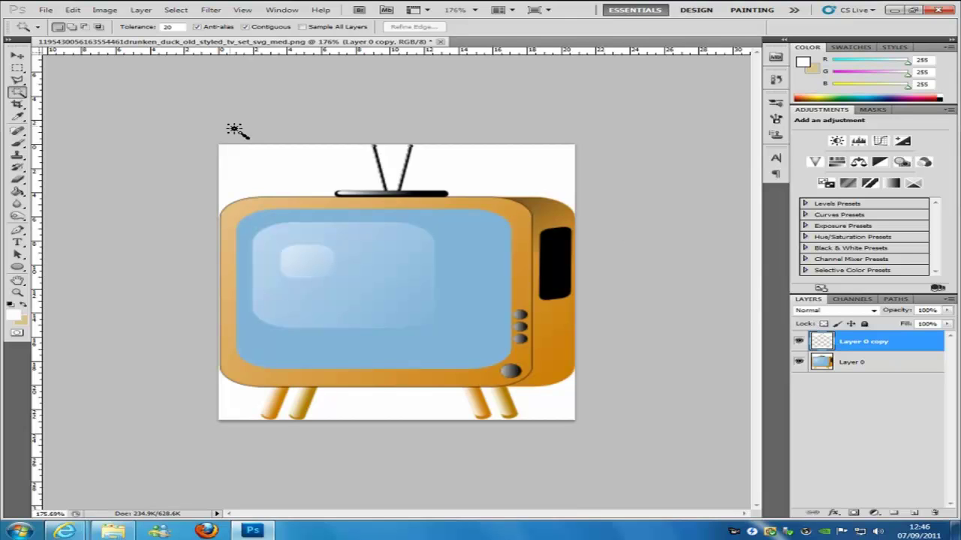
key(ctrl+alt+z)
key(ctrl+alt+z)
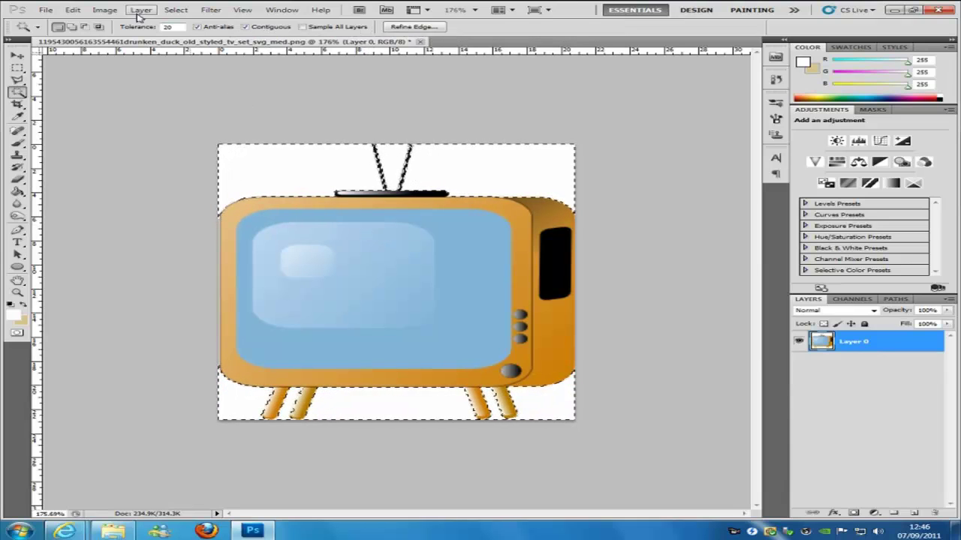
Apply Select > Inverse so the selection outlines the TV instead of the background
click(212, 10)
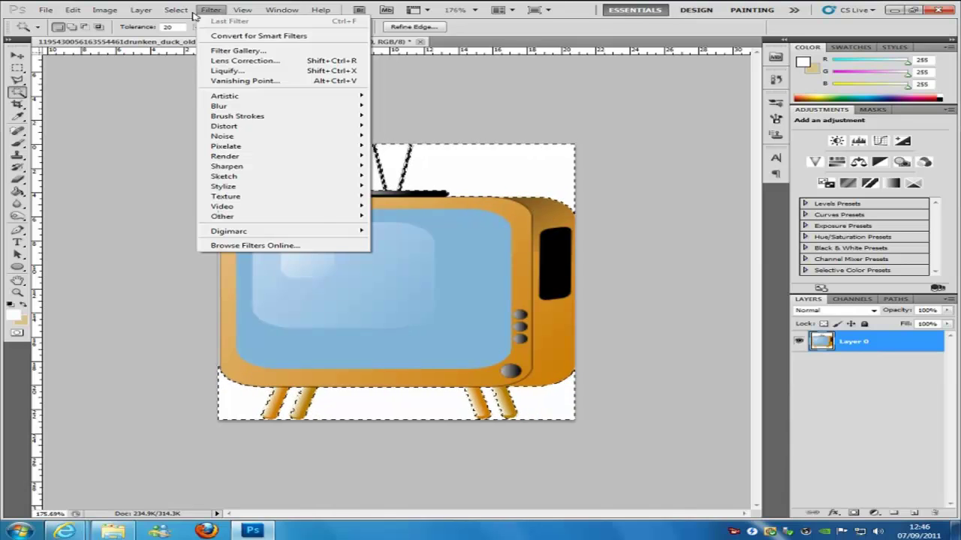
click(192, 14)
click(185, 13)
click(214, 58)
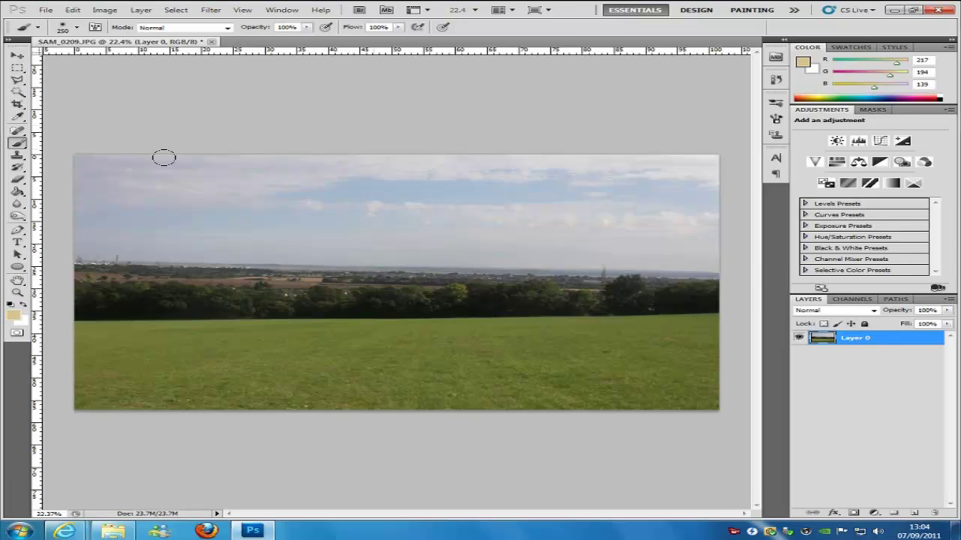
Magic Wand the sky of SAM_0209.JPG, adding the birds and remaining sky, then enter Quick Mask
click(21, 91)
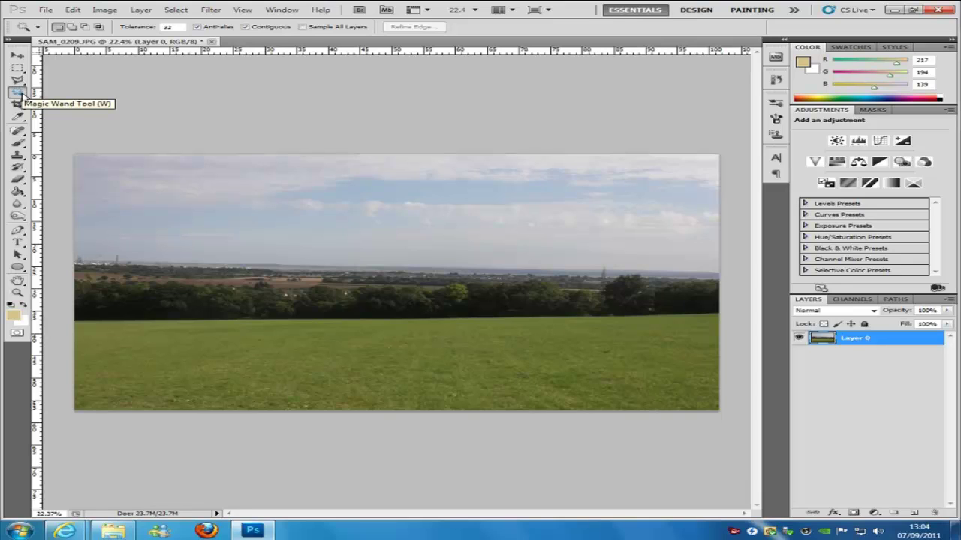
click(197, 171)
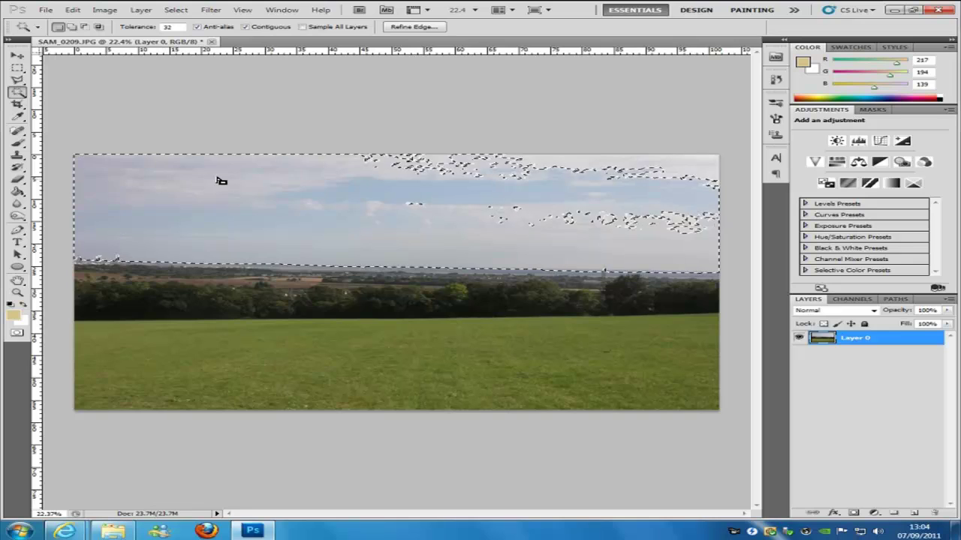
key(shift)
shift+click(665, 175)
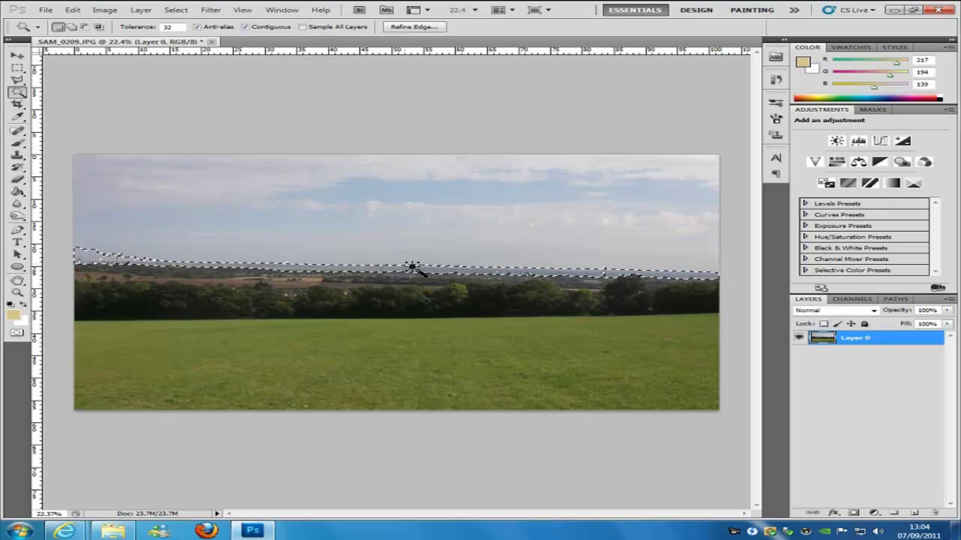
shift+click(407, 214)
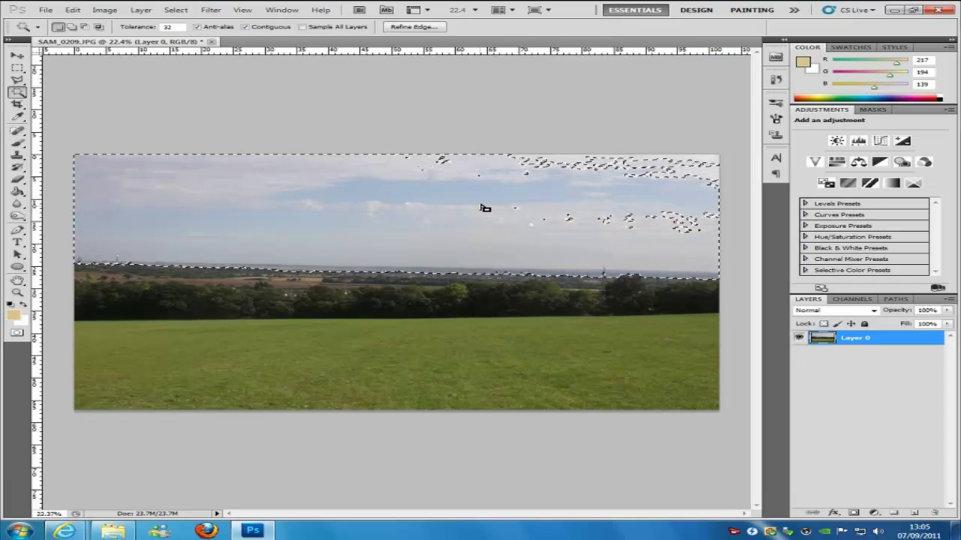
key(q)
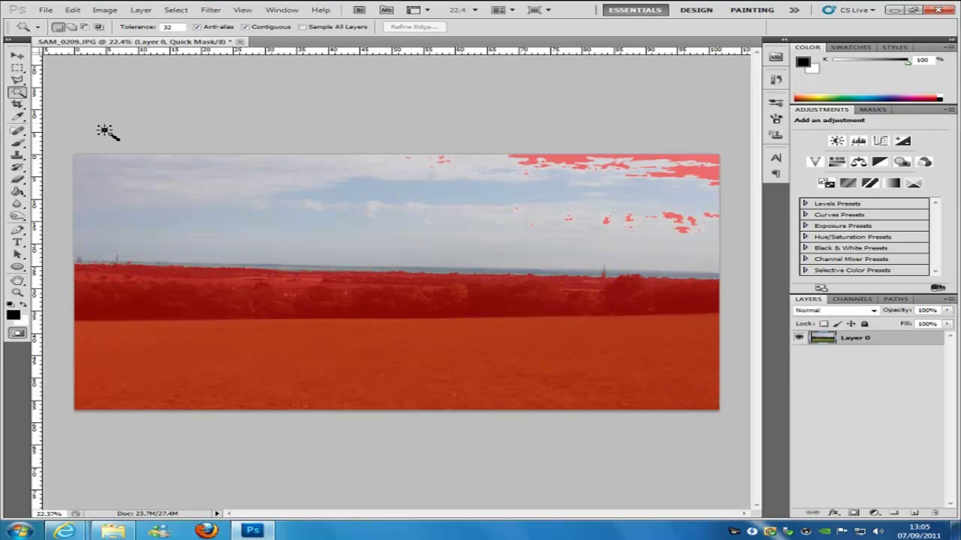
With a 100%-hardness round brush, paint mask along the horizon and sea strip, then clear the sky's top edge
click(24, 145)
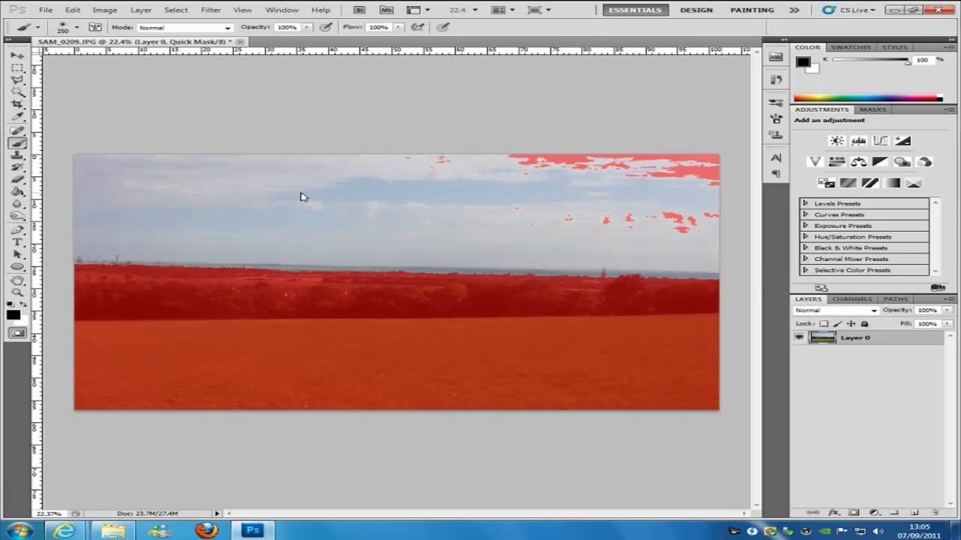
click(79, 28)
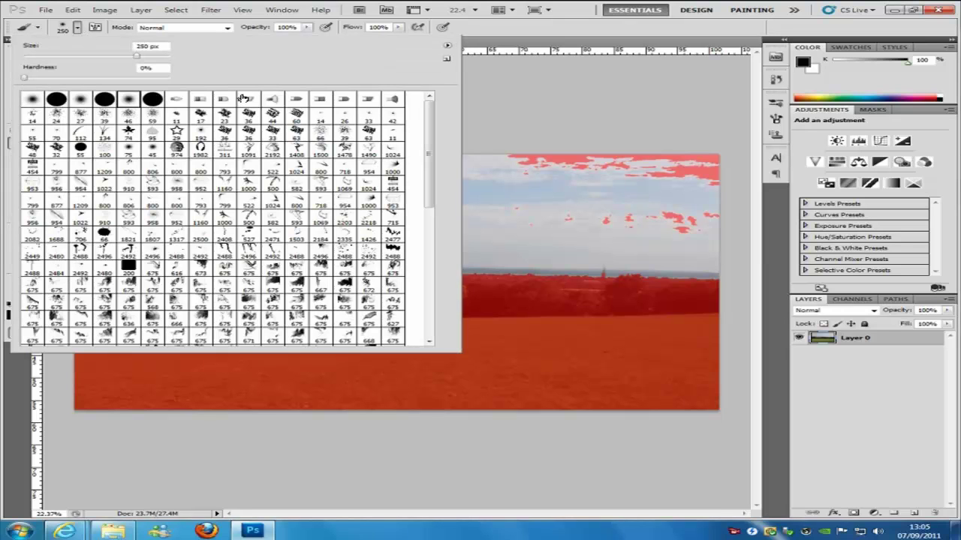
click(153, 98)
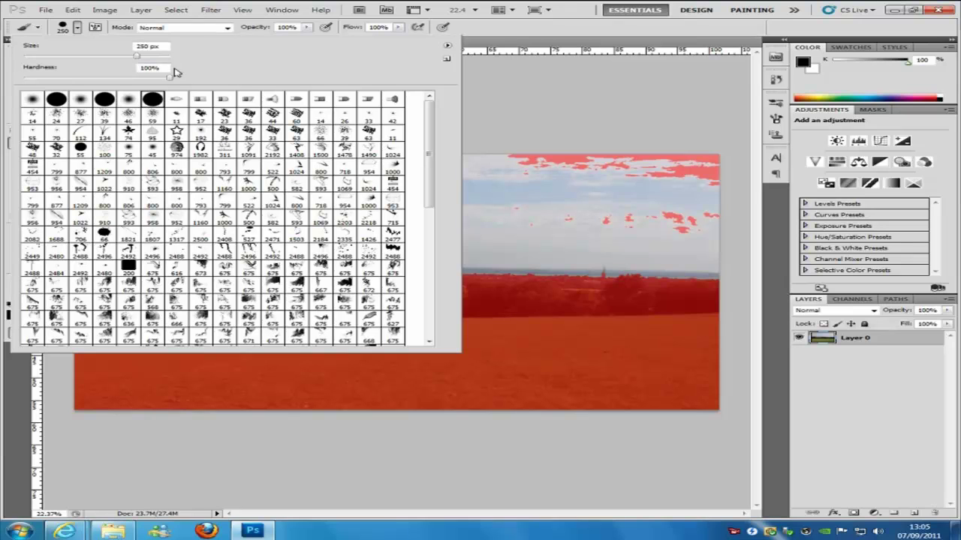
click(78, 27)
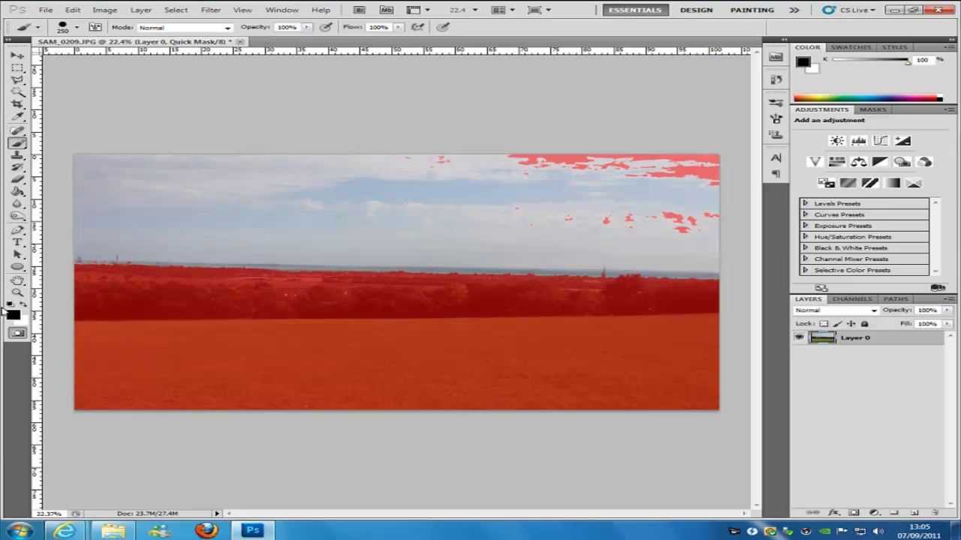
mouse_move(318, 272)
mouse_down()
mouse_move(79, 272)
mouse_move(89, 275)
mouse_up()
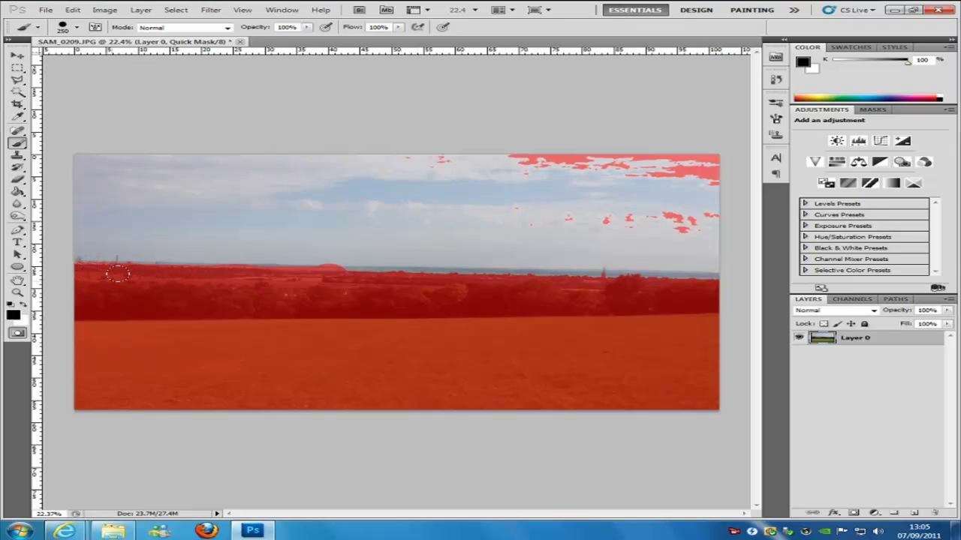
drag(353, 273, 432, 273)
key(x)
mouse_move(409, 159)
mouse_down()
mouse_move(395, 147)
mouse_move(697, 155)
mouse_move(703, 188)
mouse_move(643, 161)
mouse_move(538, 175)
mouse_move(604, 199)
mouse_move(678, 200)
mouse_move(689, 217)
mouse_move(521, 208)
mouse_move(623, 207)
mouse_move(558, 148)
mouse_move(457, 210)
mouse_move(478, 211)
mouse_move(202, 173)
mouse_up()
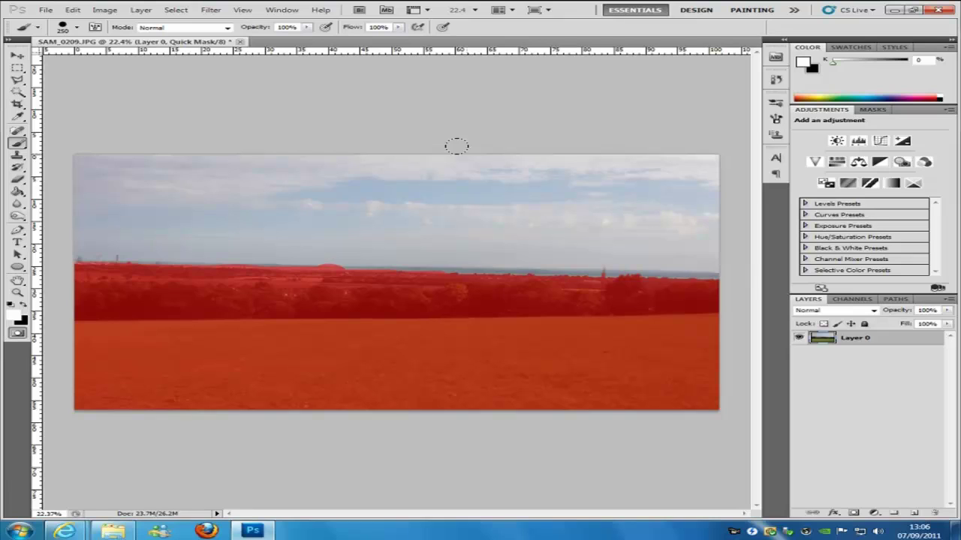
Paint mask along the full horizon strip and hilltop edge, then zoom out and exit Quick Mask
scroll(488, 261, up, 2)
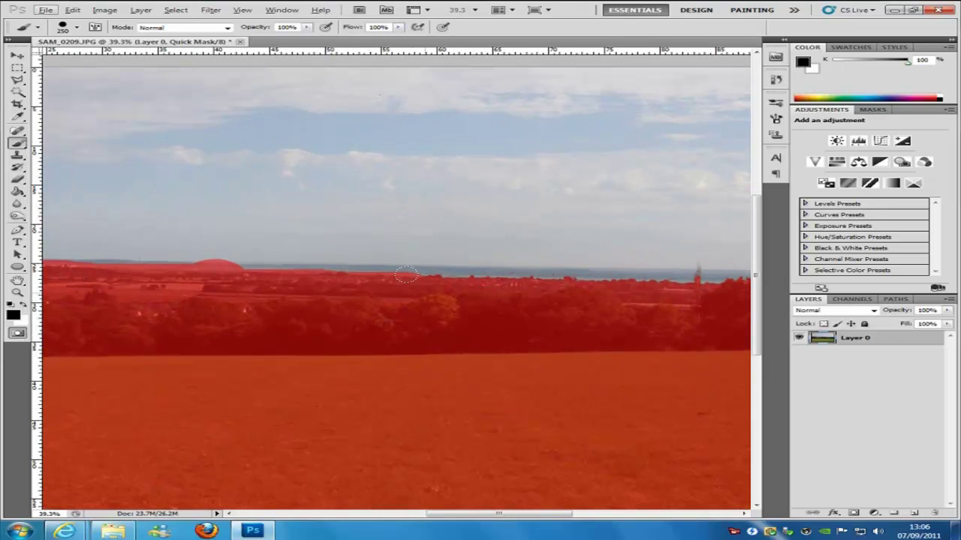
mouse_move(463, 280)
mouse_down()
mouse_move(499, 276)
mouse_move(44, 267)
mouse_move(178, 278)
mouse_up()
mouse_move(427, 278)
mouse_down()
mouse_move(644, 279)
mouse_move(480, 278)
mouse_up()
drag(360, 269, 518, 267)
mouse_move(461, 515)
mouse_down()
mouse_move(605, 499)
mouse_move(560, 514)
mouse_up()
mouse_move(170, 275)
mouse_down()
mouse_move(356, 292)
mouse_move(428, 283)
mouse_move(176, 267)
mouse_up()
mouse_move(553, 515)
mouse_down()
mouse_move(90, 498)
mouse_move(369, 515)
mouse_up()
mouse_move(468, 265)
mouse_down()
mouse_move(227, 260)
mouse_move(270, 246)
mouse_up()
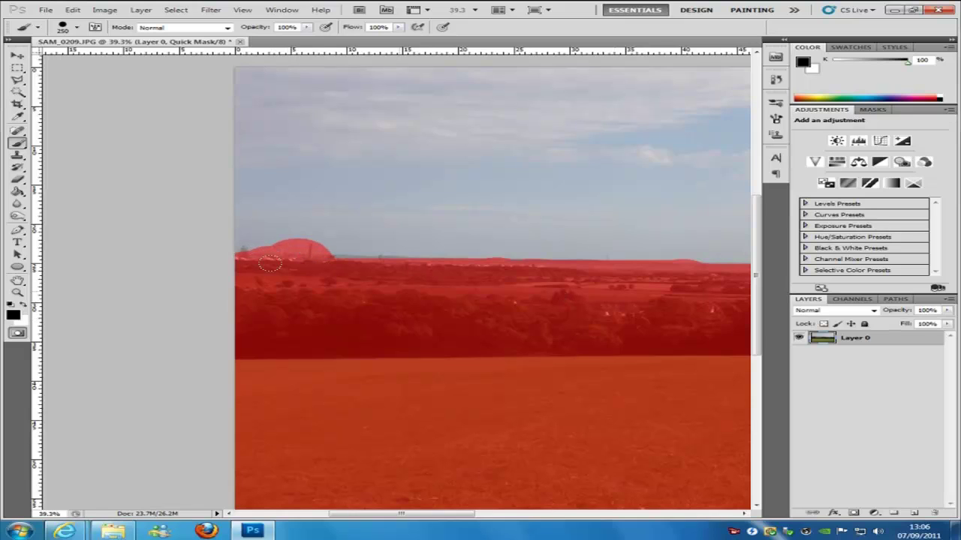
key(ctrl+0)
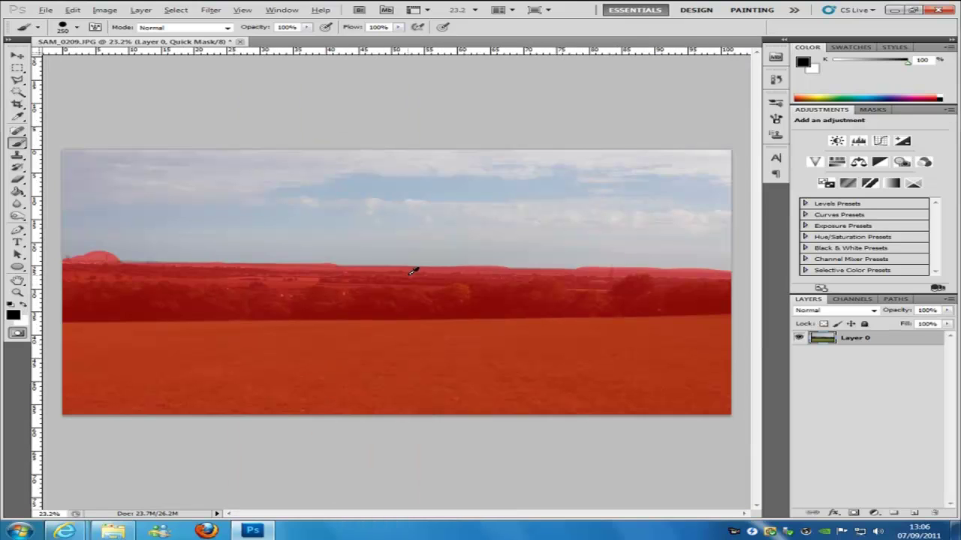
key(q)
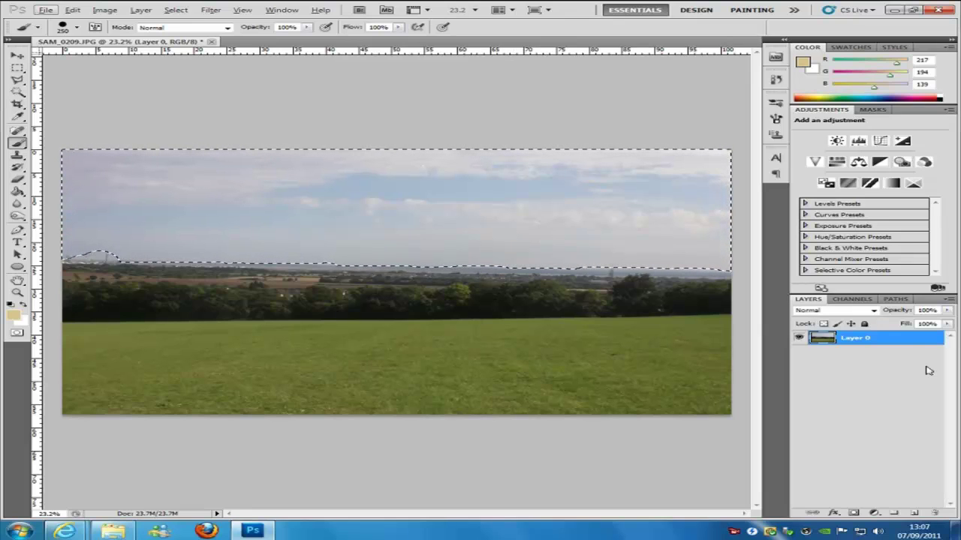
Deselect the sky, start a new Quick Mask and paint a red band across the grass
key(ctrl+d)
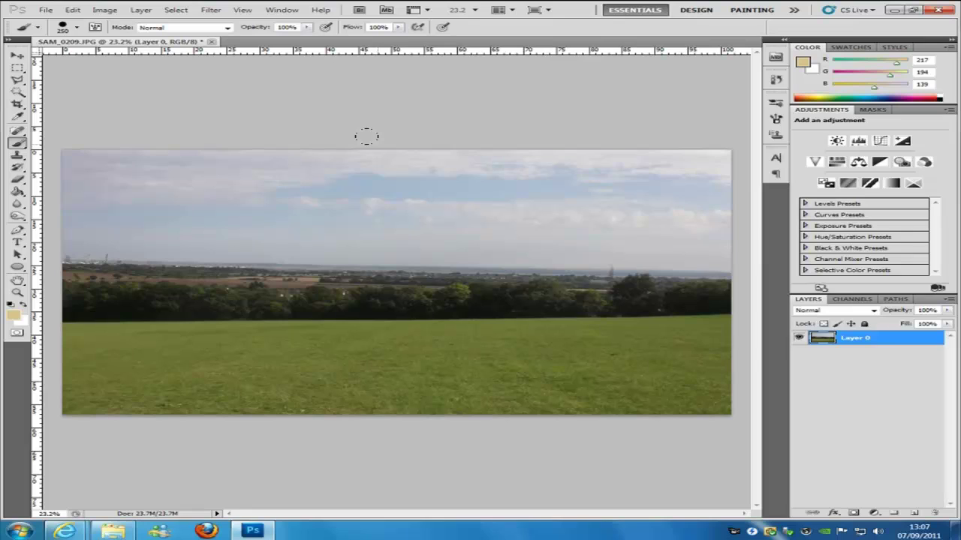
key(q)
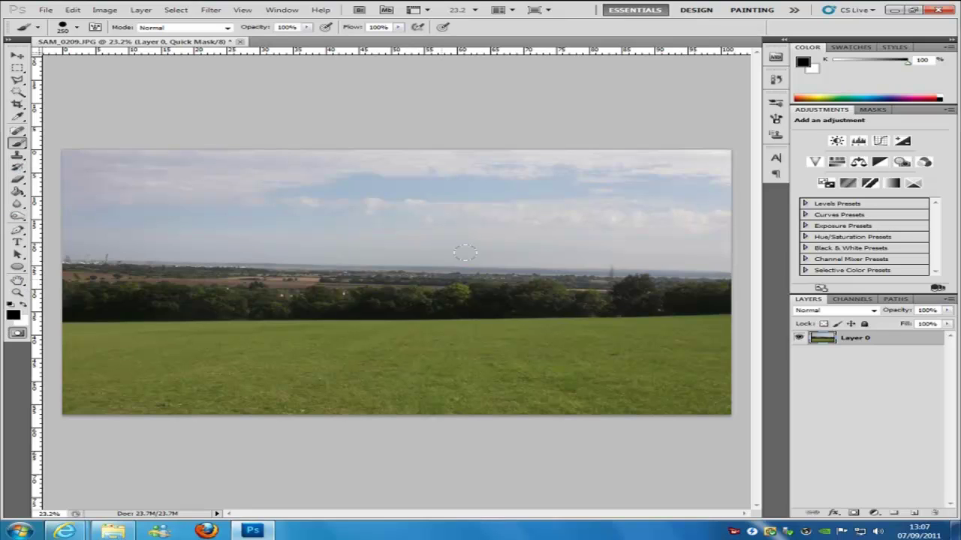
mouse_move(651, 343)
mouse_down()
mouse_move(489, 345)
mouse_move(576, 367)
mouse_move(333, 386)
mouse_move(552, 394)
mouse_move(53, 381)
mouse_move(64, 409)
mouse_move(497, 398)
mouse_move(439, 397)
mouse_move(733, 377)
mouse_move(598, 418)
mouse_move(743, 395)
mouse_move(510, 372)
mouse_up()
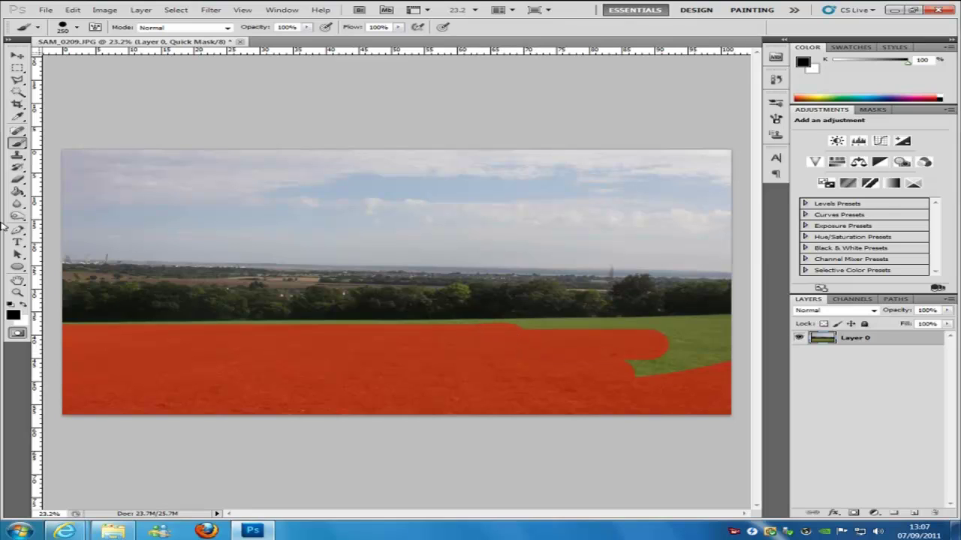
Pick the Magic Wand from the grouped selection tools
click(18, 92)
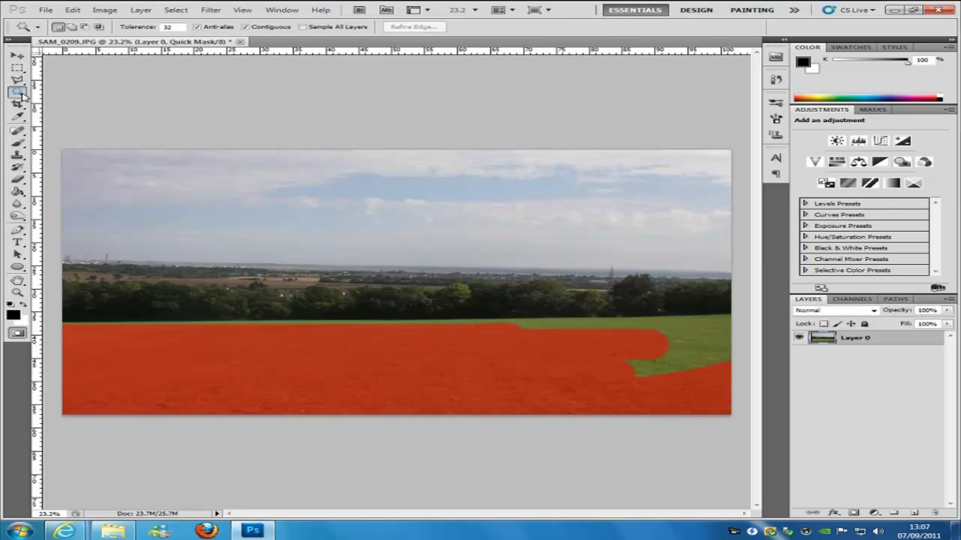
right_click(19, 95)
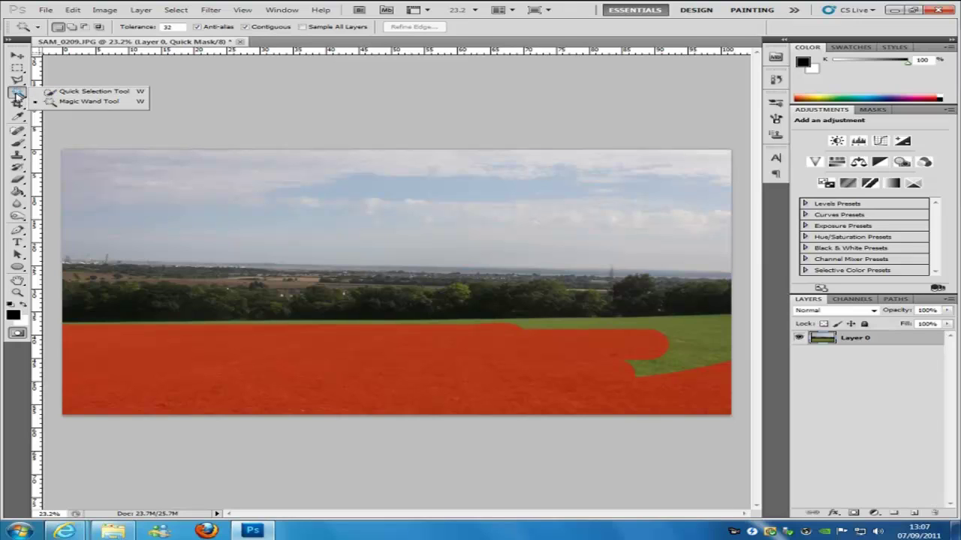
click(16, 97)
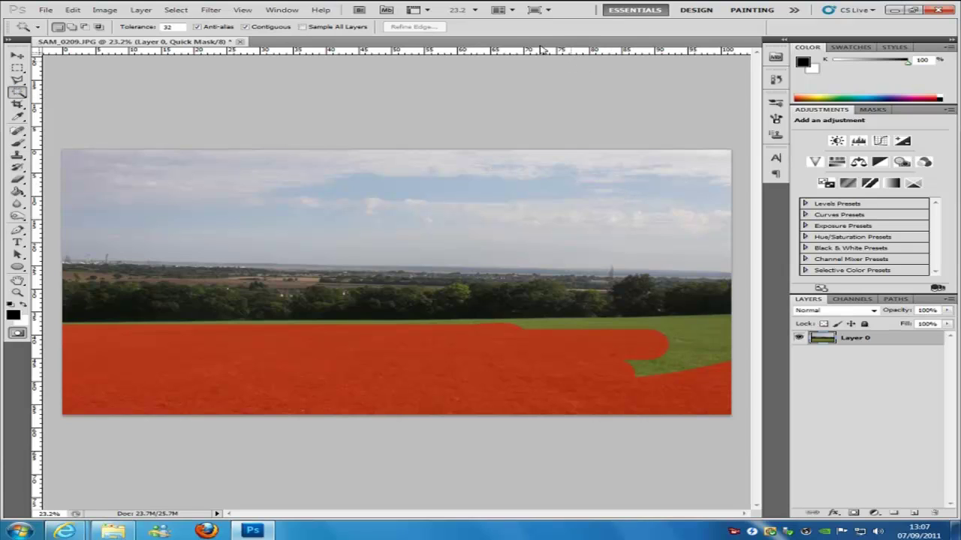
Leave Quick Mask, deselect, Magic Wand the sky with two added areas, and cut it away
key(q)
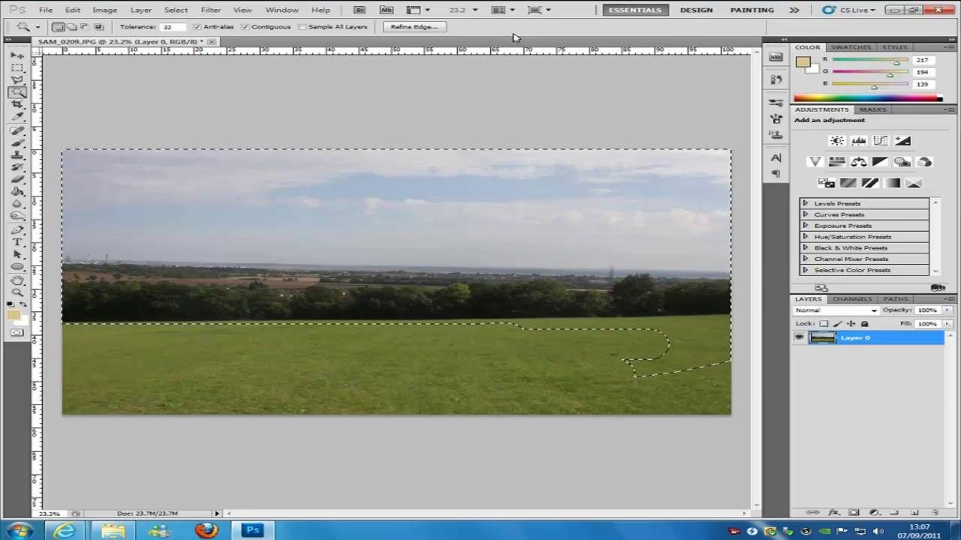
key(ctrl+d)
click(215, 164)
shift+click(643, 160)
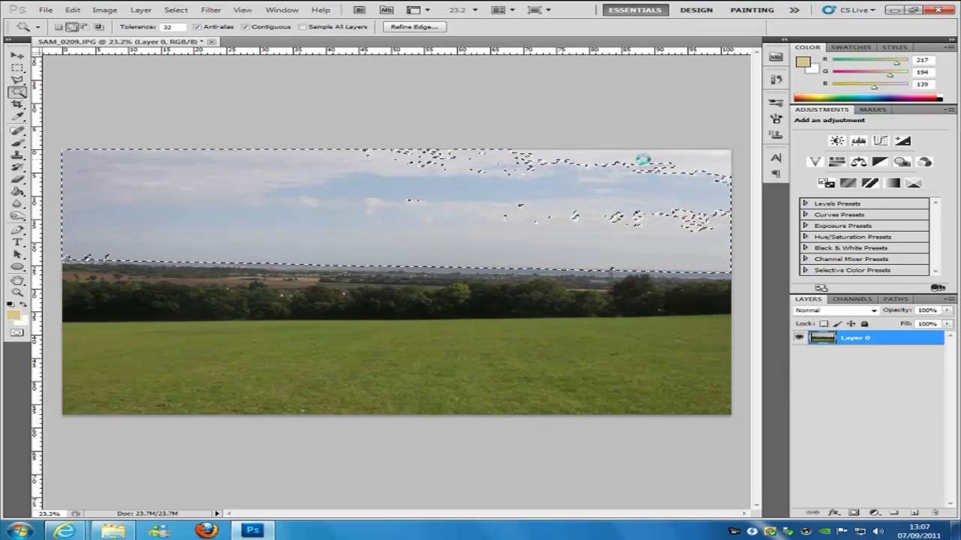
shift+click(712, 160)
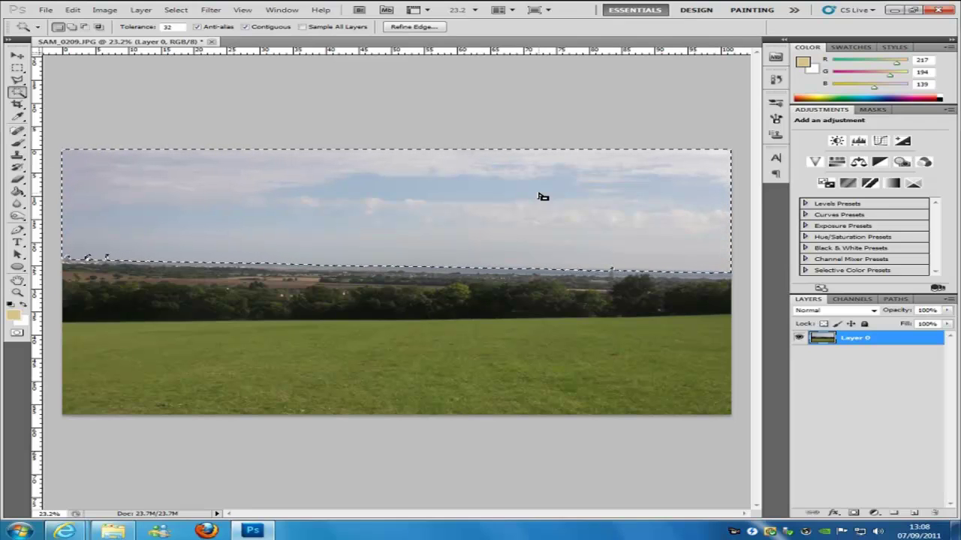
key(ctrl+x)
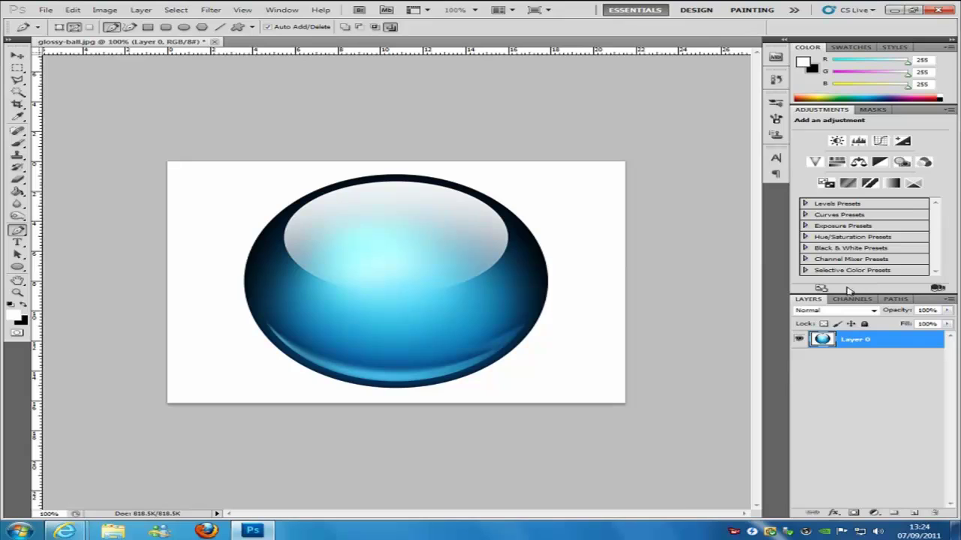
With the Pen Tool, place anchor points from the ball's top edge down its left side
click(22, 233)
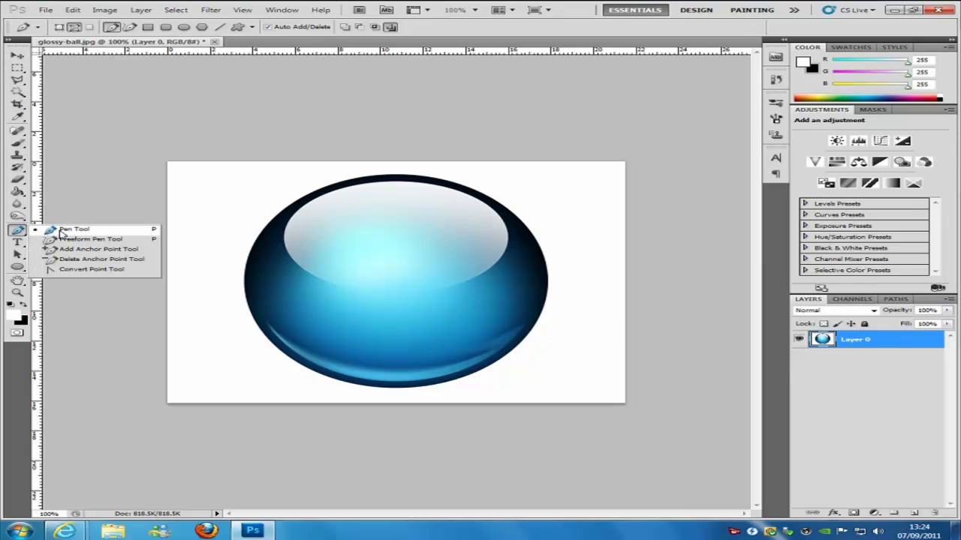
click(83, 234)
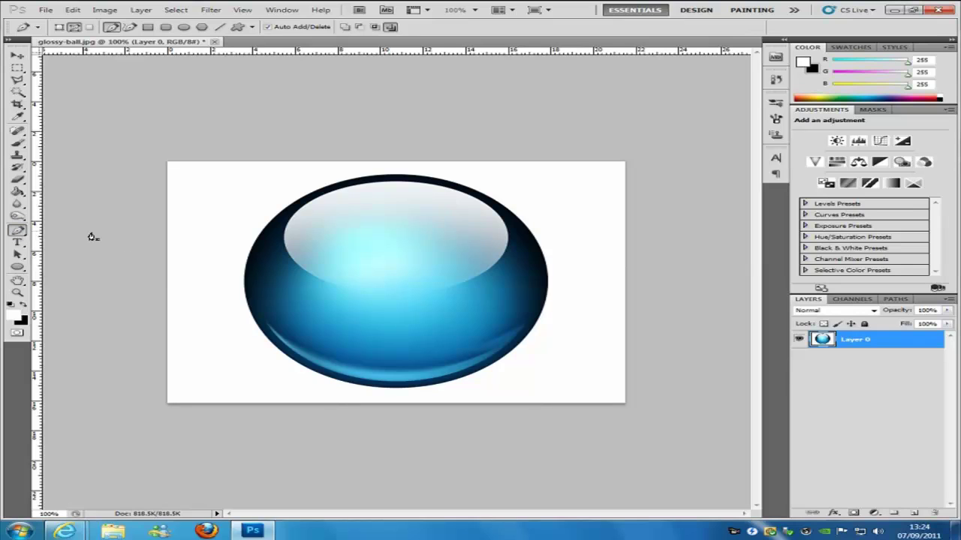
click(379, 177)
drag(298, 202, 257, 224)
alt+click(301, 190)
click(347, 181)
click(323, 187)
click(256, 240)
click(248, 280)
click(251, 316)
Continue the path around the ball's bottom and right edges, closing it at the starting point
click(278, 348)
click(315, 366)
click(376, 383)
click(455, 376)
click(505, 353)
click(536, 314)
click(544, 264)
click(509, 207)
click(462, 184)
click(417, 177)
click(378, 178)
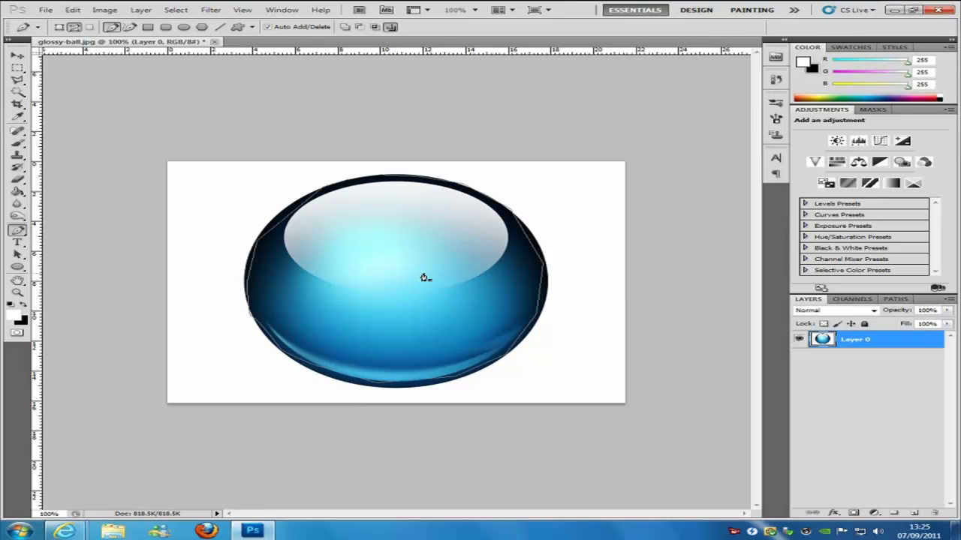
right_click(413, 244)
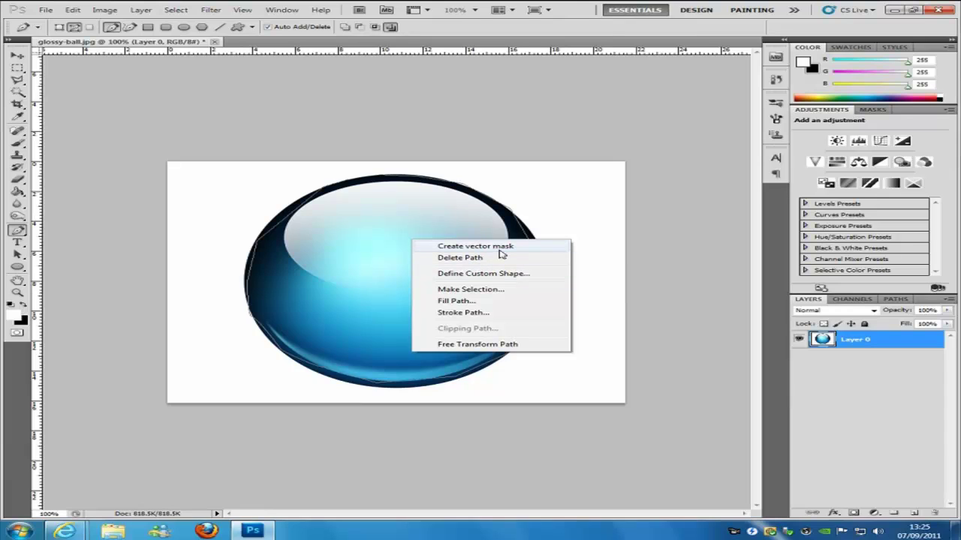
click(496, 290)
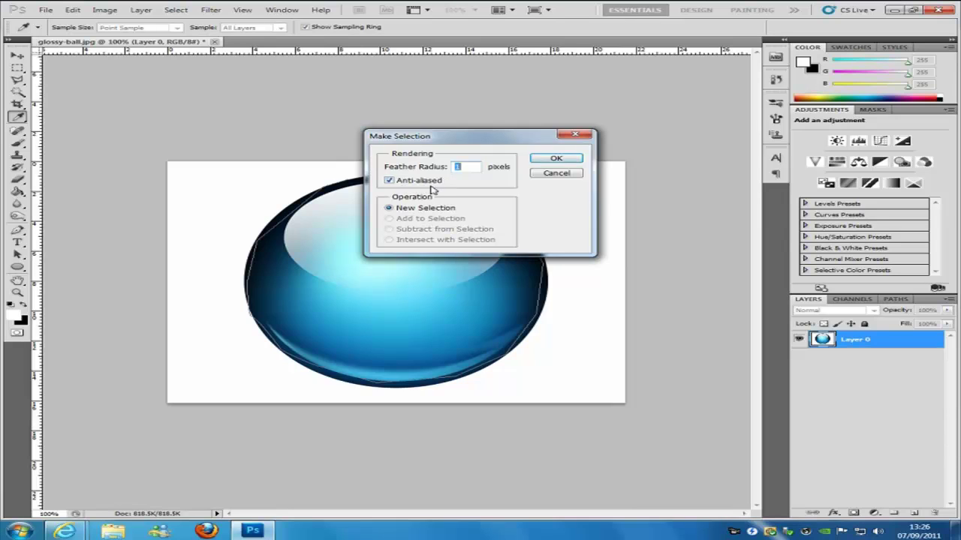
click(555, 157)
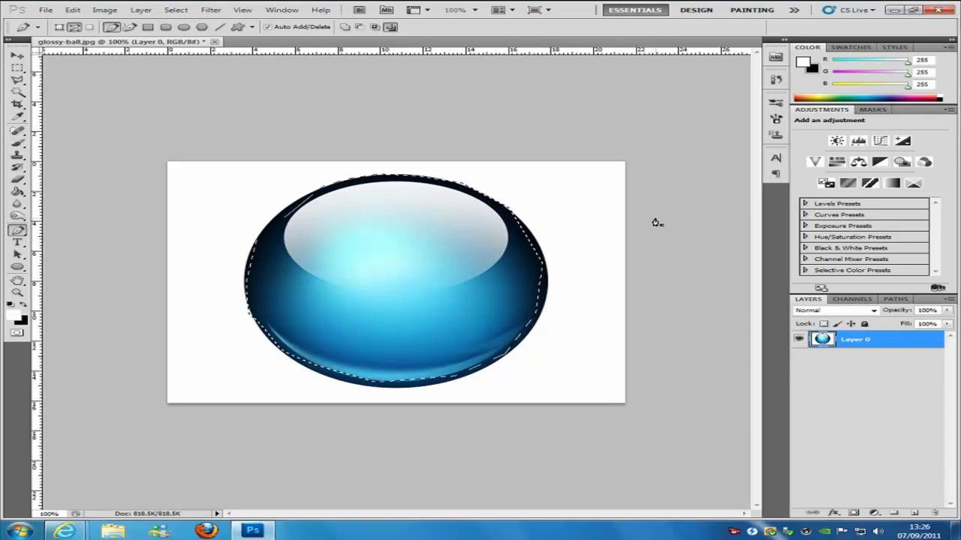
key(ctrl+d)
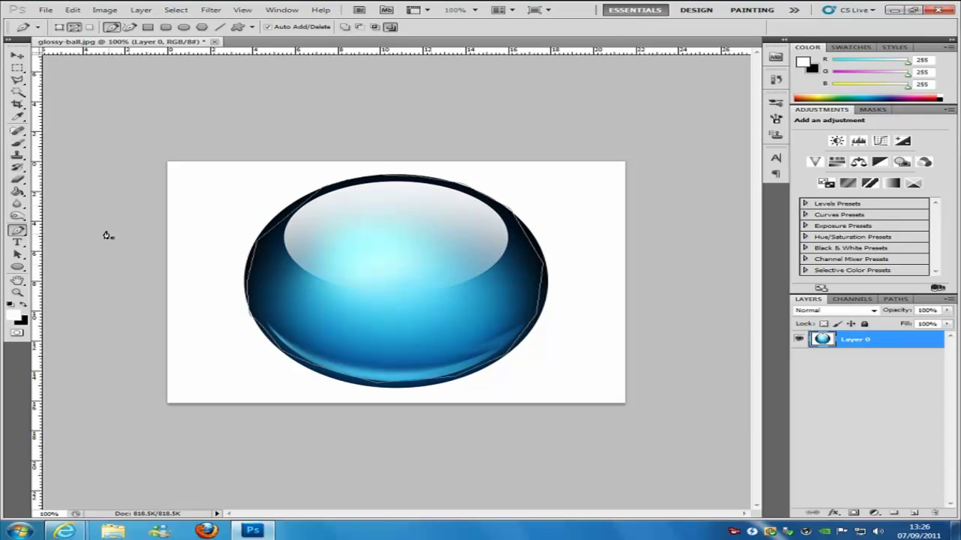
Add three anchor points to the ball's path on its upper-left, left and lower-left edges
click(21, 232)
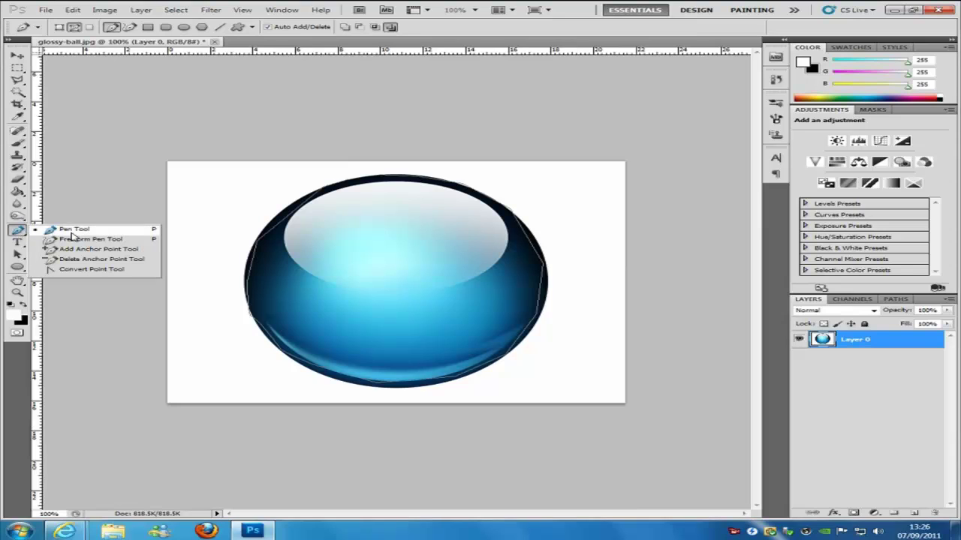
click(117, 254)
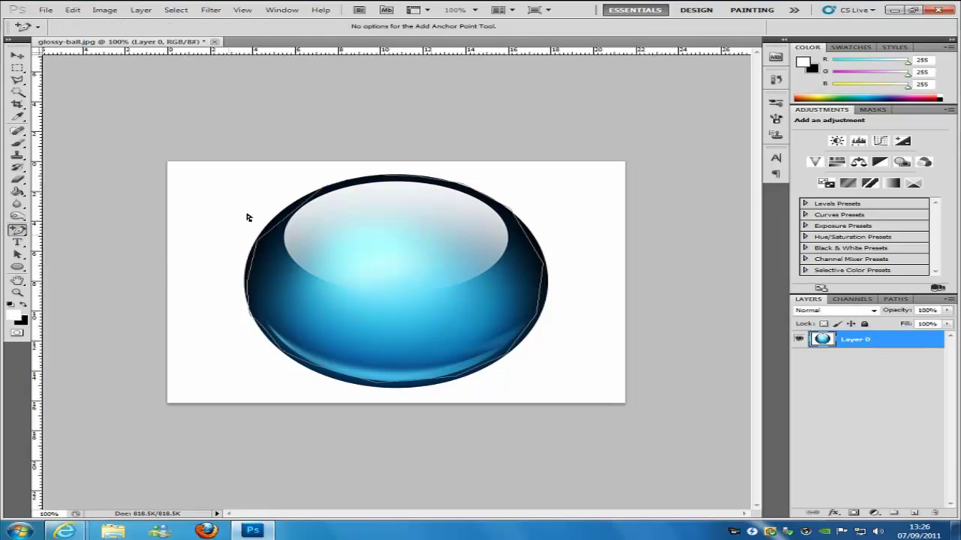
click(292, 217)
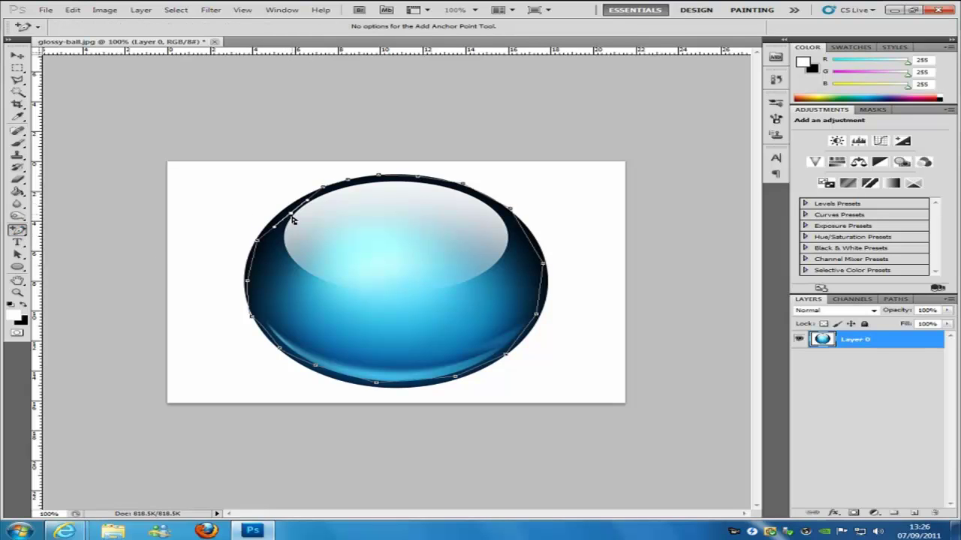
click(247, 299)
click(268, 335)
Drag curve handles from the right-edge anchors with the Convert Point Tool, bending the lower right outward
click(18, 231)
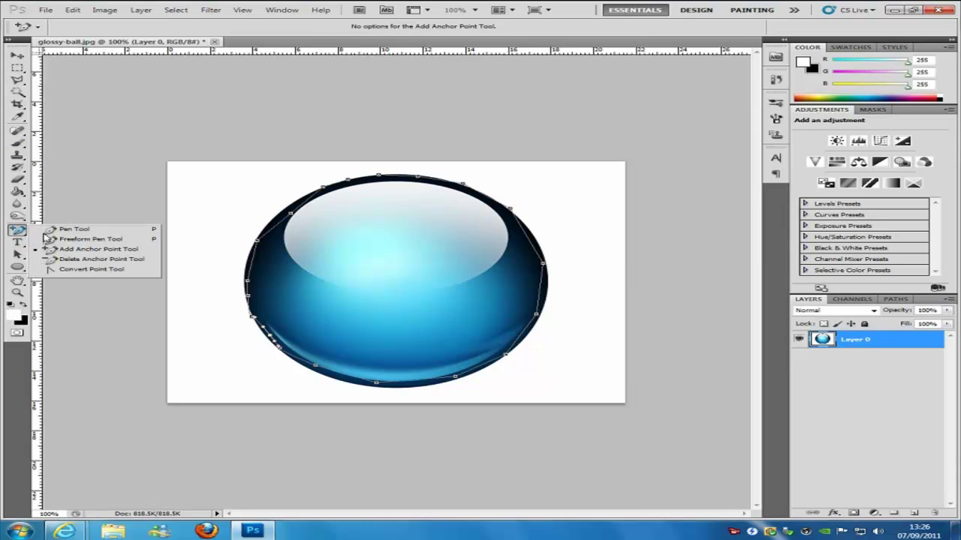
click(92, 270)
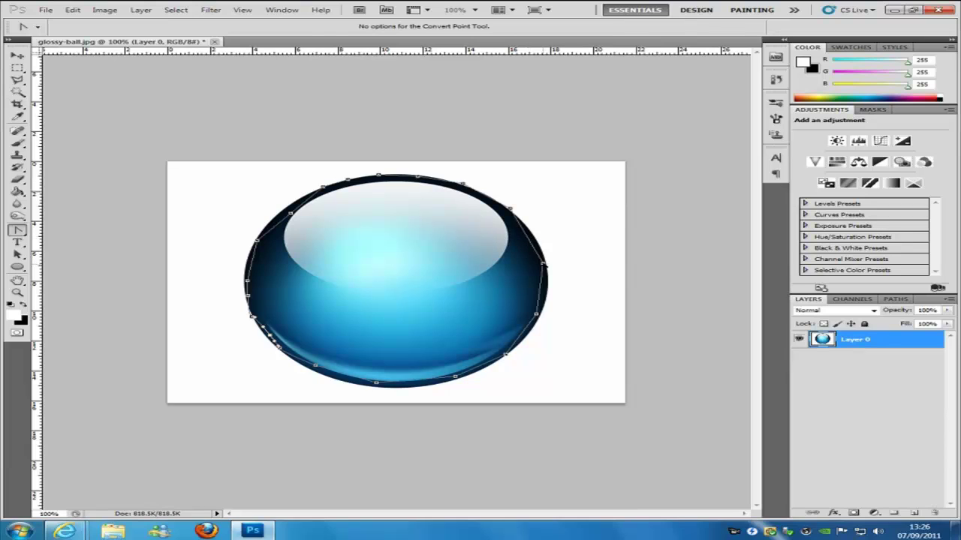
mouse_move(543, 265)
mouse_down()
mouse_move(568, 274)
mouse_move(579, 225)
mouse_move(541, 217)
mouse_move(564, 216)
mouse_move(542, 231)
mouse_move(543, 248)
mouse_up()
drag(537, 314, 573, 293)
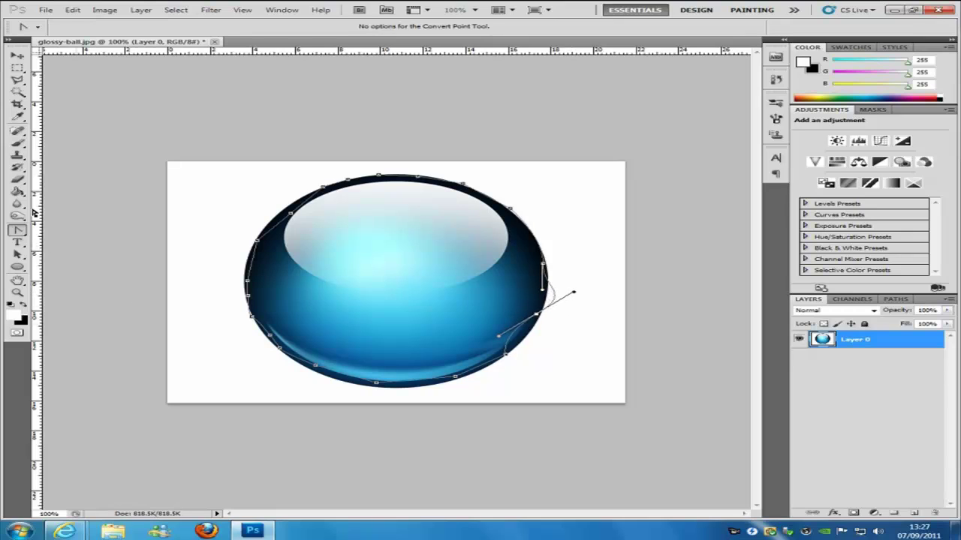
click(19, 258)
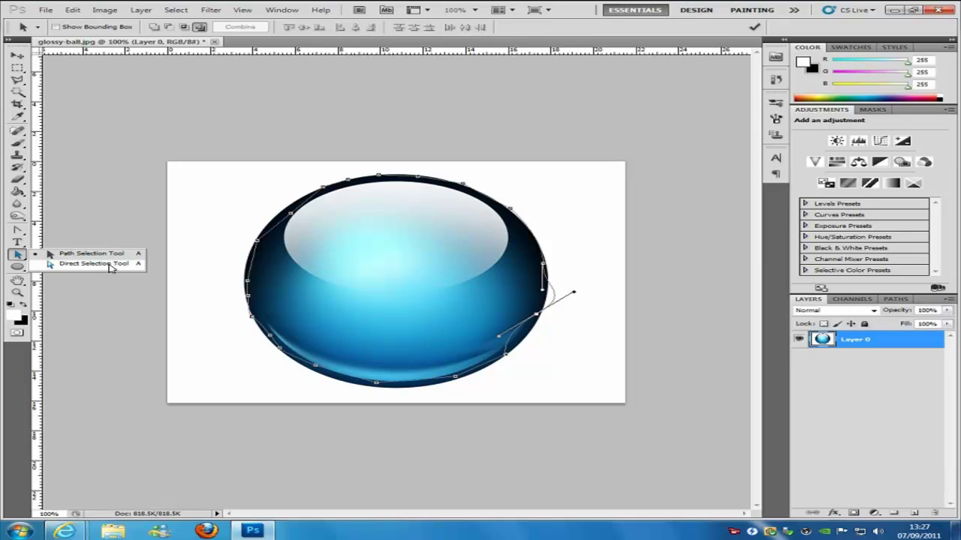
With the Direct Selection Tool, move the upper-left anchor and nudge the left-edge anchor upward
click(17, 256)
click(16, 255)
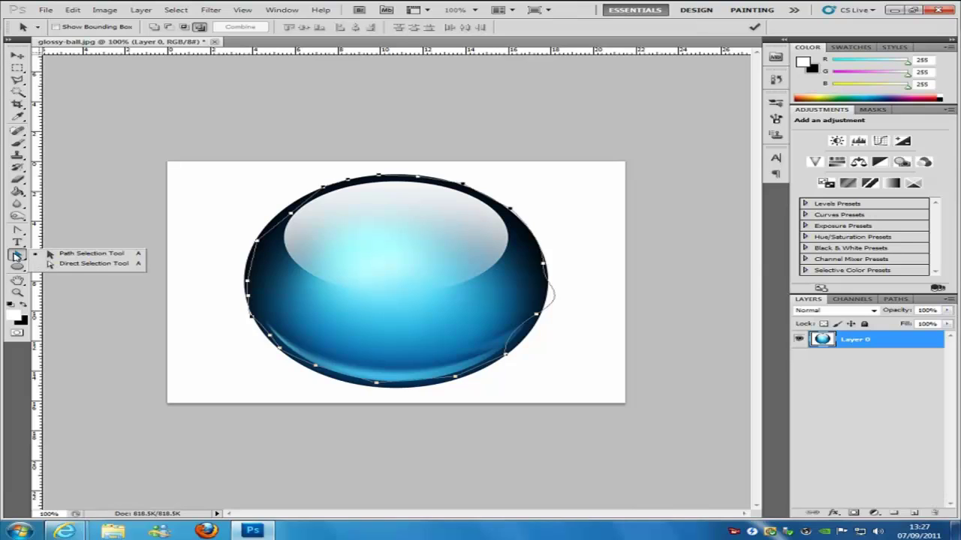
click(92, 264)
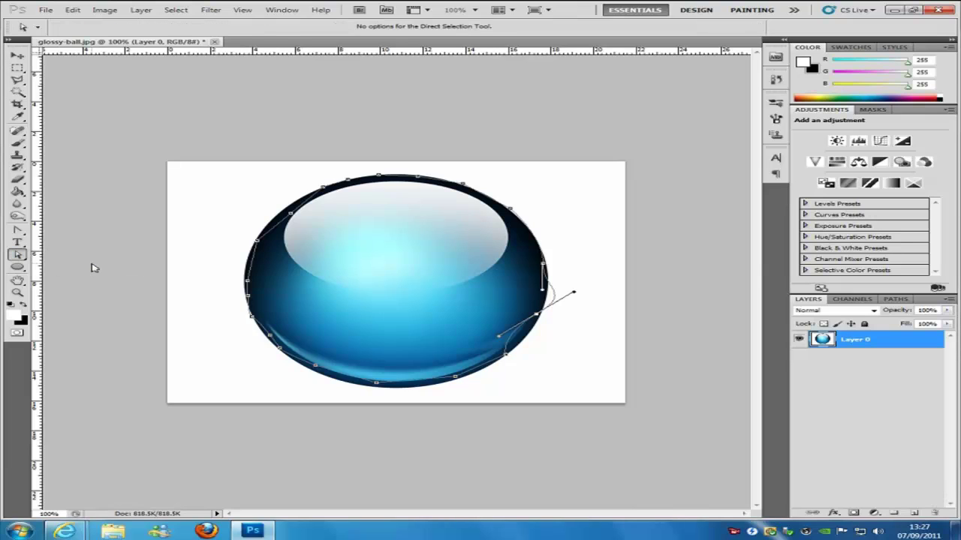
mouse_move(292, 218)
mouse_down()
mouse_move(214, 199)
mouse_move(422, 236)
mouse_move(186, 198)
mouse_move(367, 221)
mouse_move(204, 190)
mouse_move(282, 211)
mouse_up()
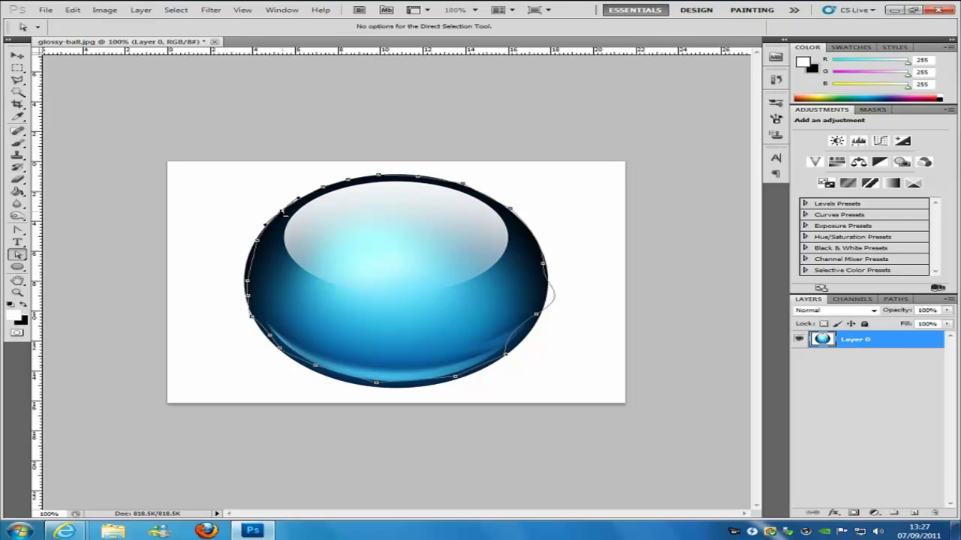
click(246, 283)
drag(246, 284, 246, 273)
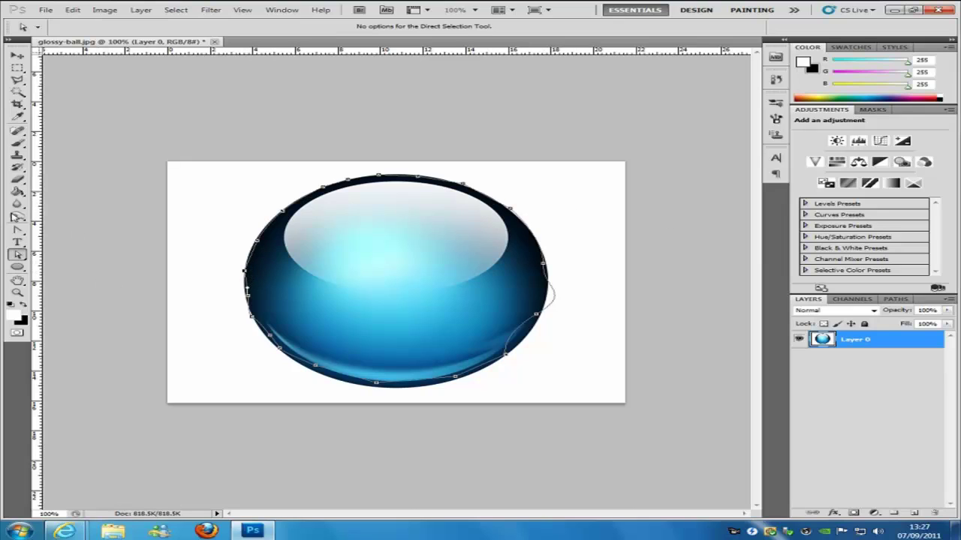
click(19, 232)
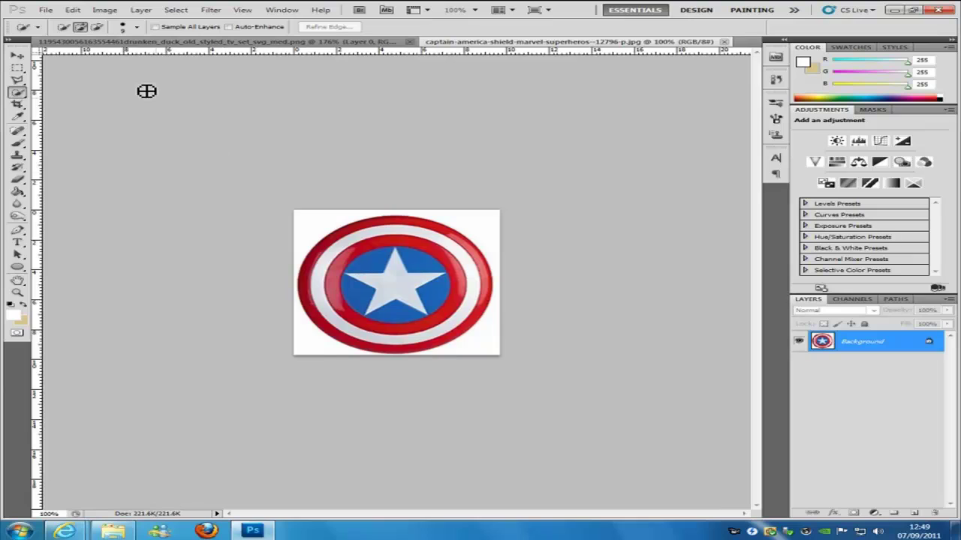
Paint over the shield's rings with the Quick Selection Tool until the whole shield is selected
click(18, 93)
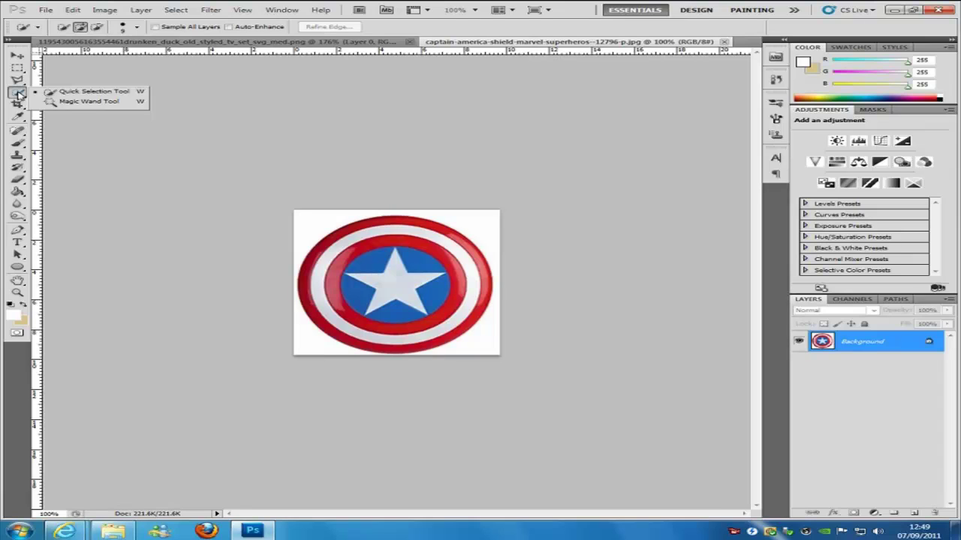
click(57, 91)
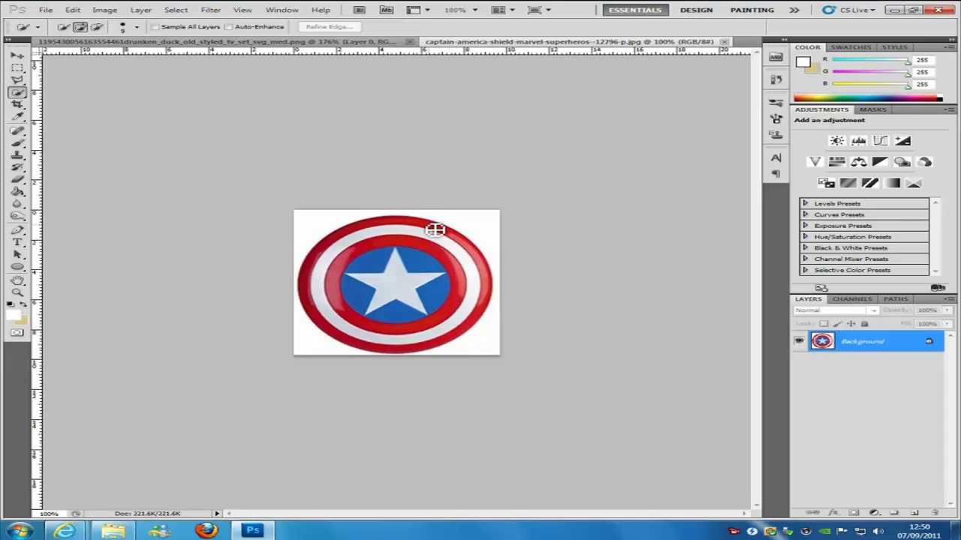
mouse_move(416, 229)
mouse_down()
mouse_move(375, 218)
mouse_move(350, 259)
mouse_move(395, 244)
mouse_move(386, 305)
mouse_move(358, 236)
mouse_move(319, 299)
mouse_move(317, 275)
mouse_move(376, 333)
mouse_move(459, 307)
mouse_move(474, 255)
mouse_move(483, 279)
mouse_move(470, 328)
mouse_move(373, 346)
mouse_move(443, 290)
mouse_up()
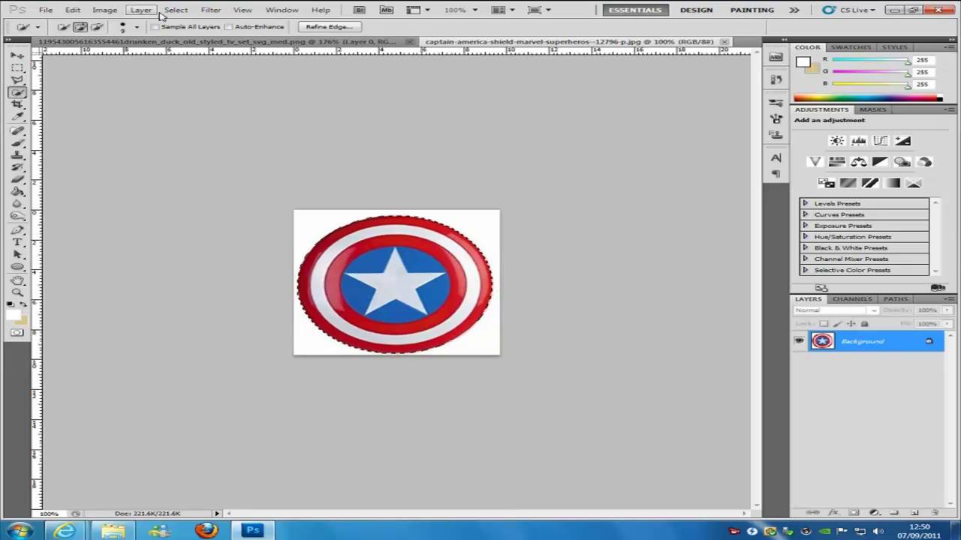
Apply a feather radius to the shield selection through Select > Modify > Feather
click(176, 11)
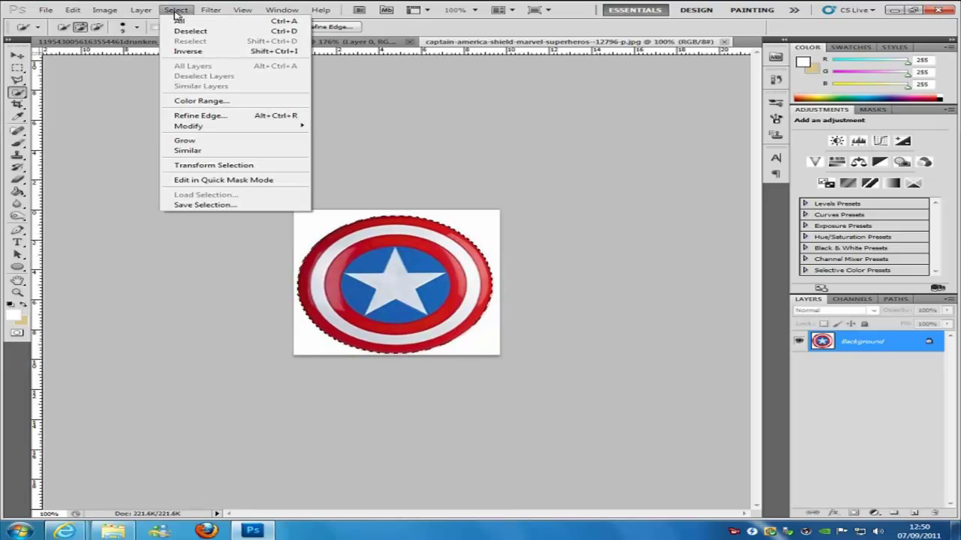
mouse_move(223, 130)
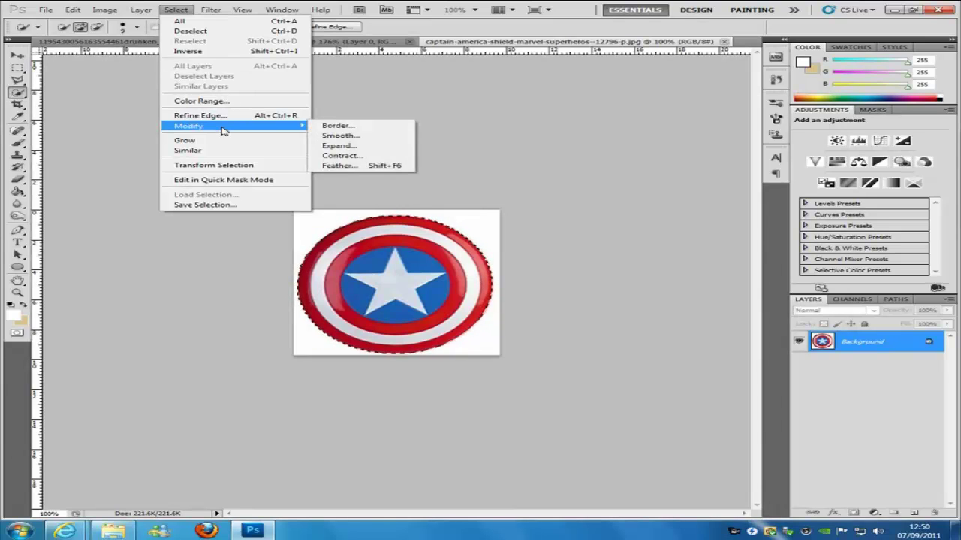
click(339, 165)
drag(466, 165, 540, 162)
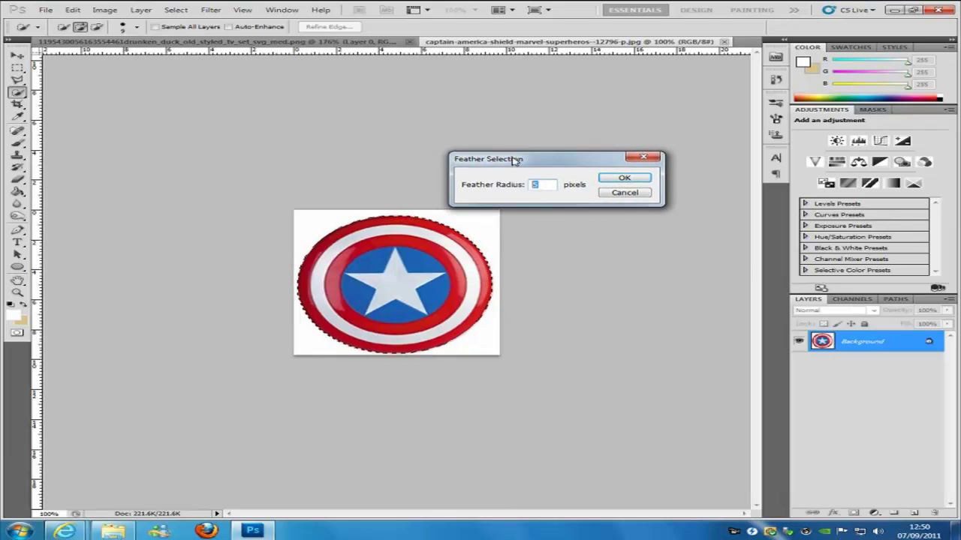
click(623, 180)
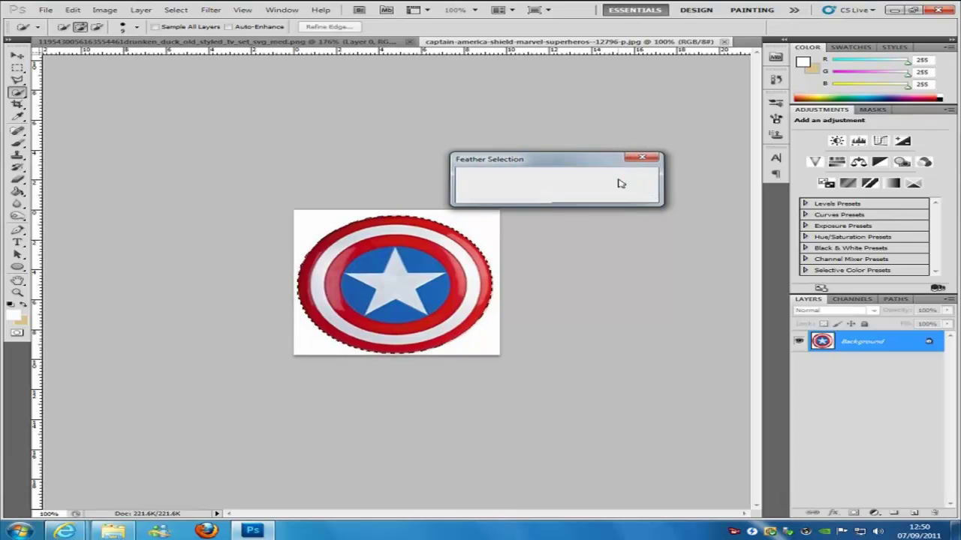
Use Layer via Cut to move the shield onto Layer 1, toggling Background's visibility to check it
right_click(378, 258)
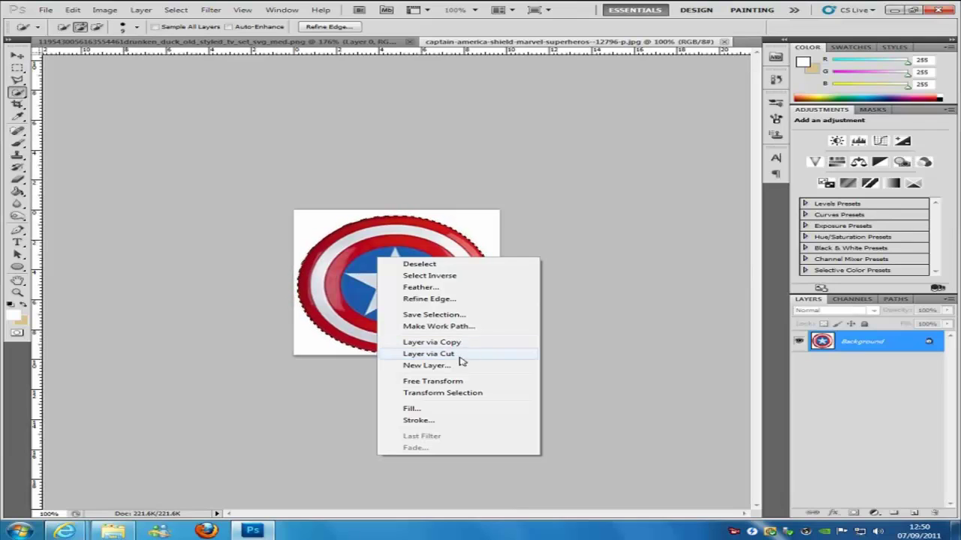
click(428, 353)
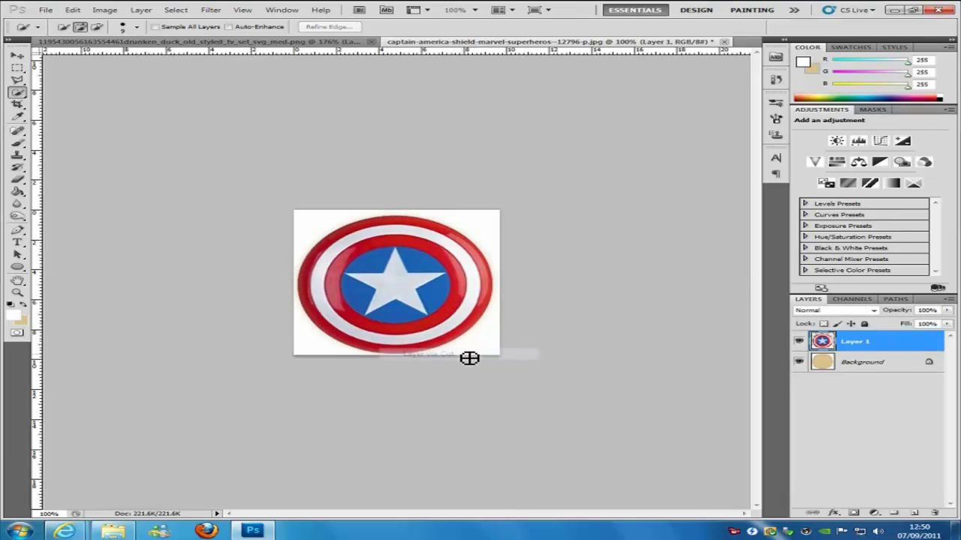
click(799, 363)
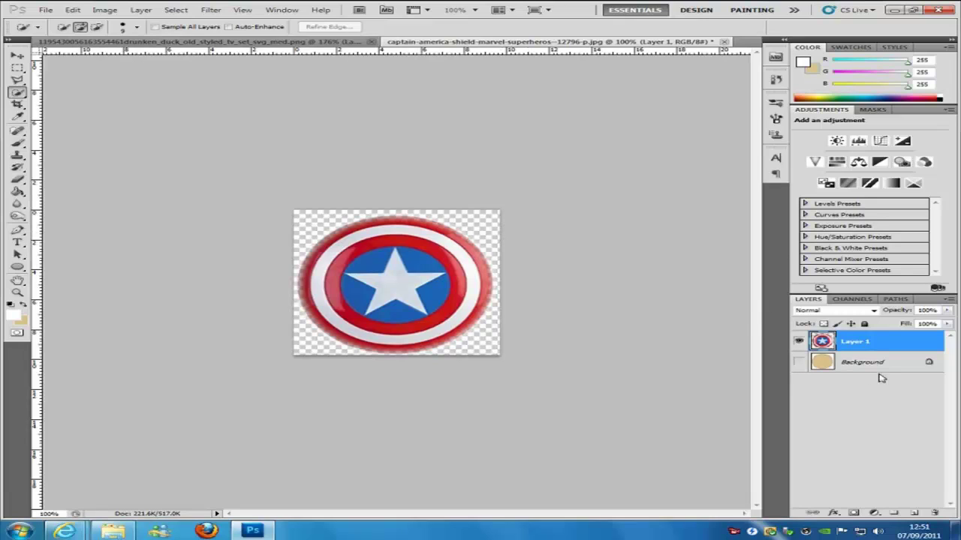
click(800, 363)
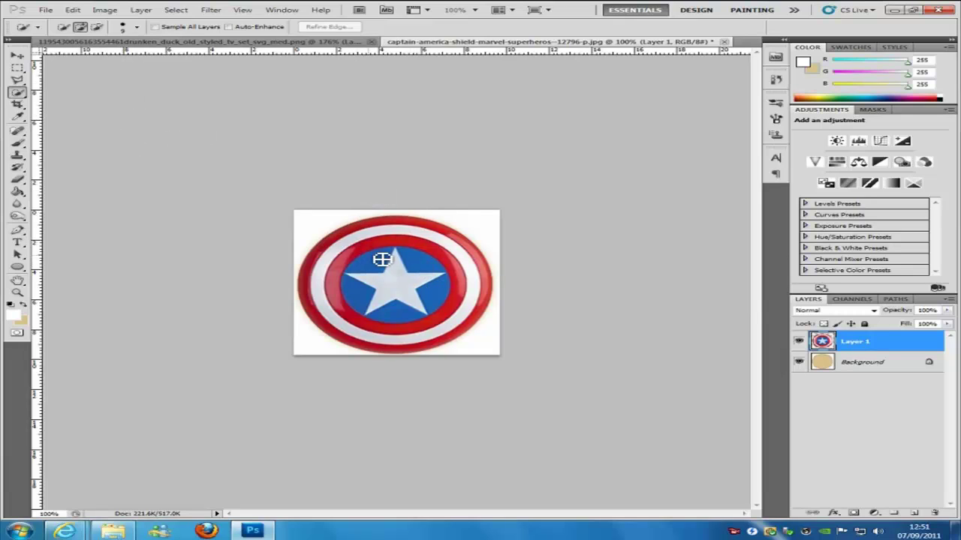
Enlarge the Quick Selection brush and drag across the shield's top-left rings and blue centre
key(bracketright)
key(bracketright)
key(bracketright)
key(bracketright)
key(bracketright)
drag(317, 216, 347, 236)
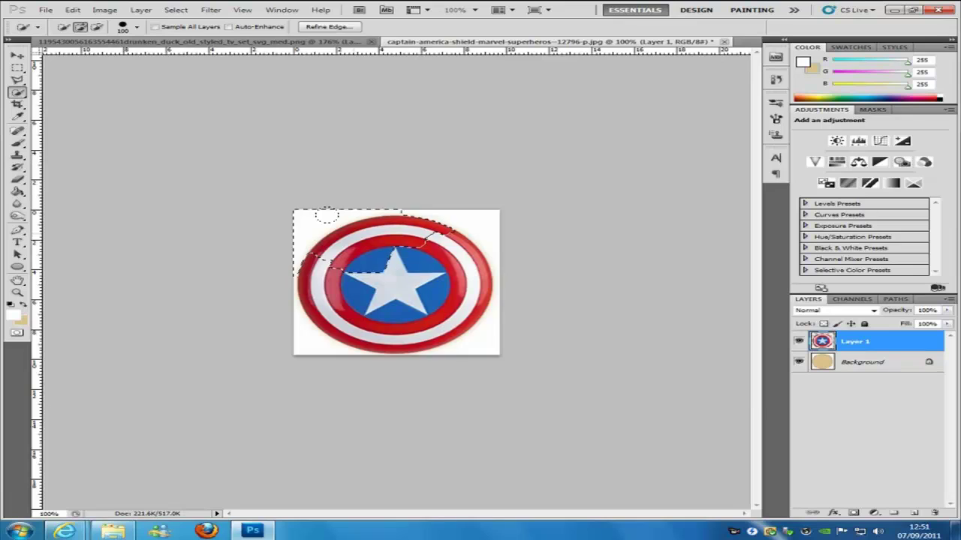